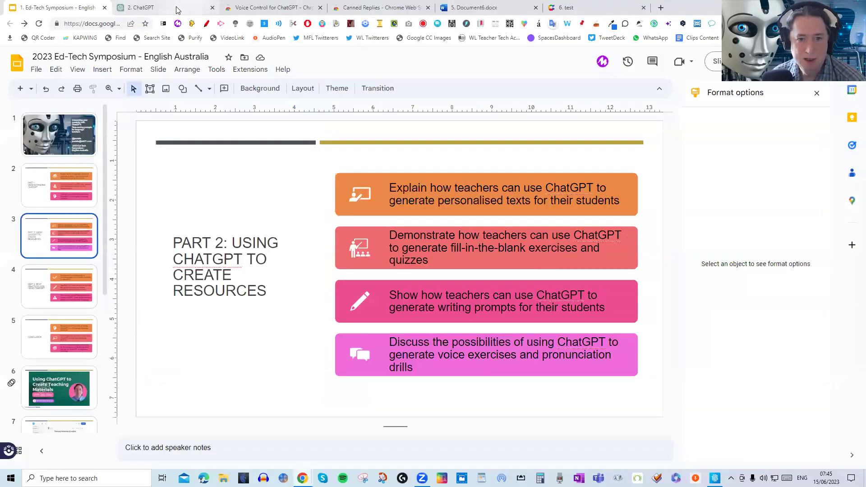
Step: Switch from the Google Slides deck to the ChatGPT tab with a new empty chat
left_click(178, 9)
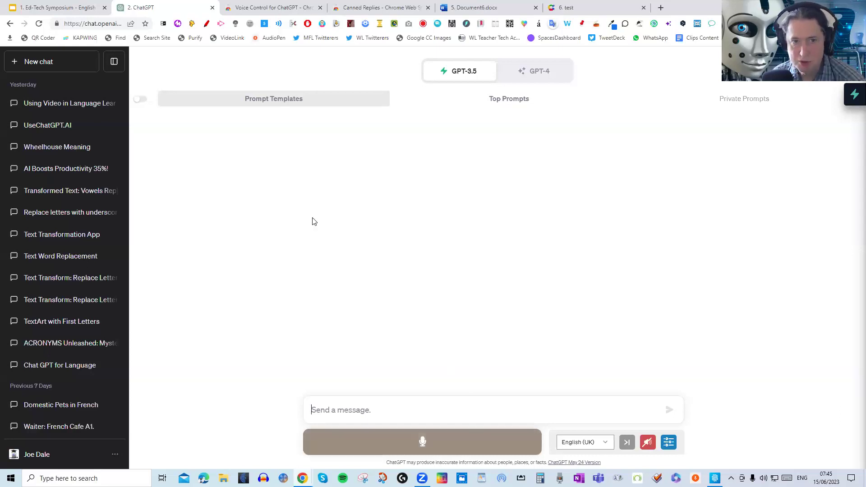
Step: Show the Voice Control for ChatGPT store listing and select its web address
left_click(265, 9)
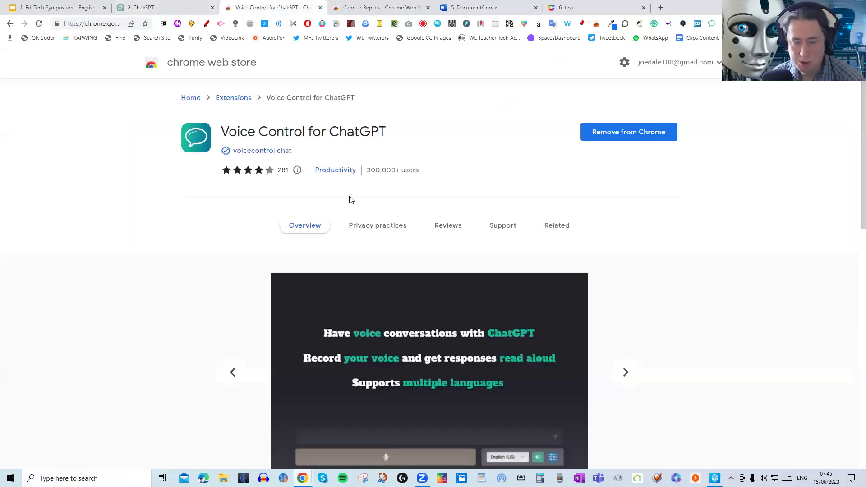
left_click(96, 26)
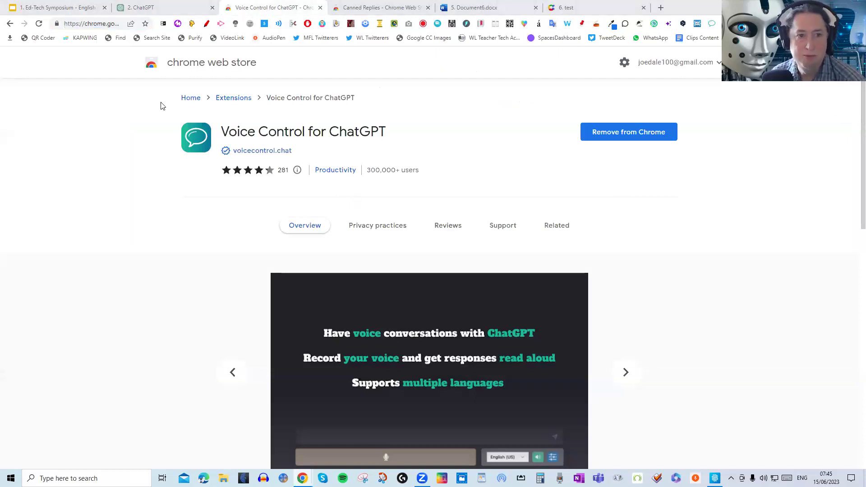
Step: Back in ChatGPT, keep English (UK) as the Voice Control speech-input language
left_click(144, 10)
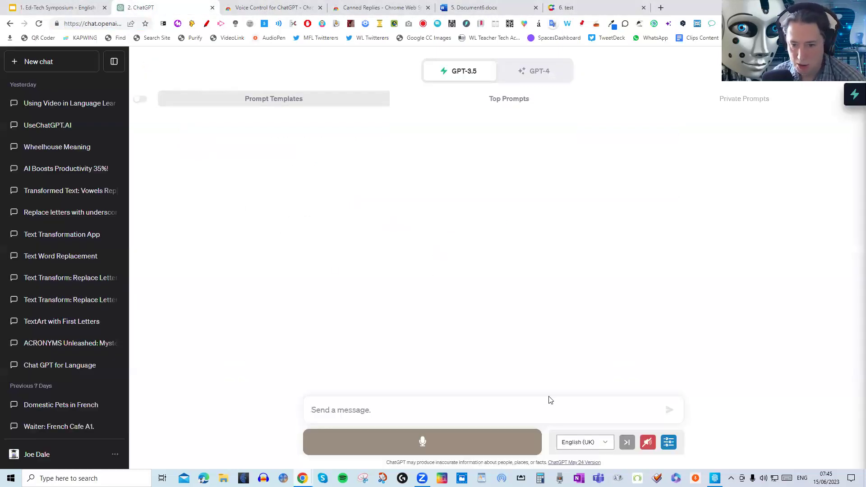
left_click(605, 444)
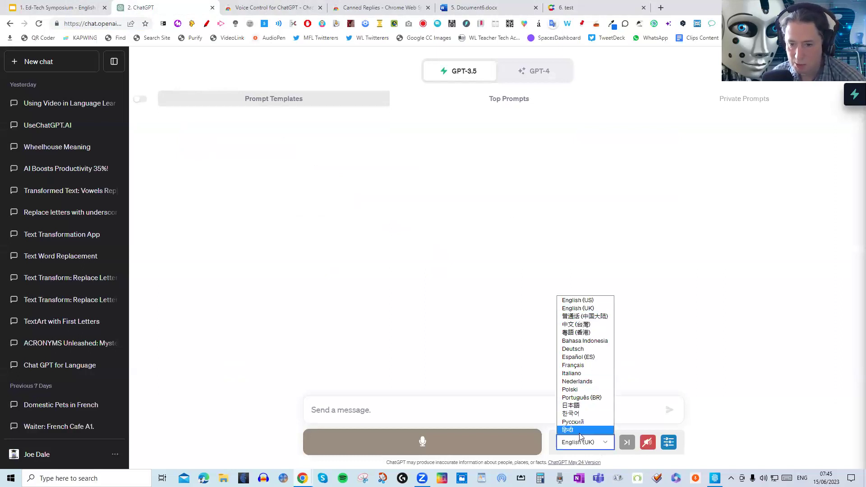
left_click(650, 386)
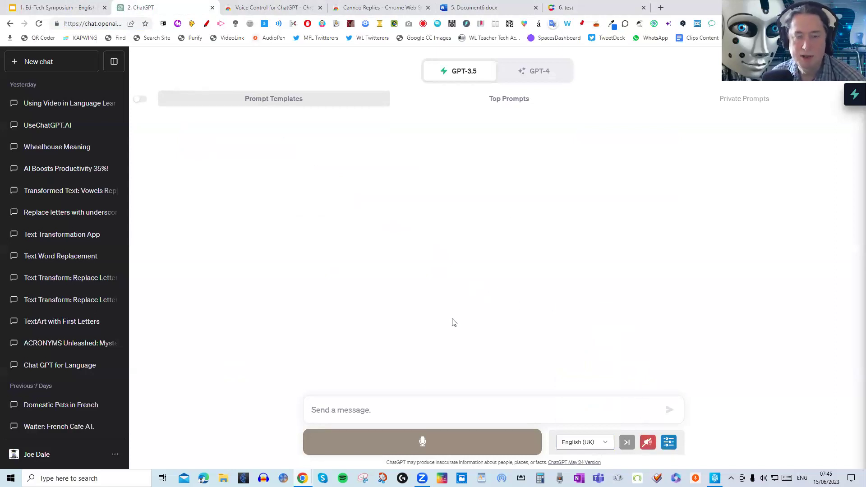
Step: Show the Canned Replies listing in the Chrome Web Store
left_click(365, 9)
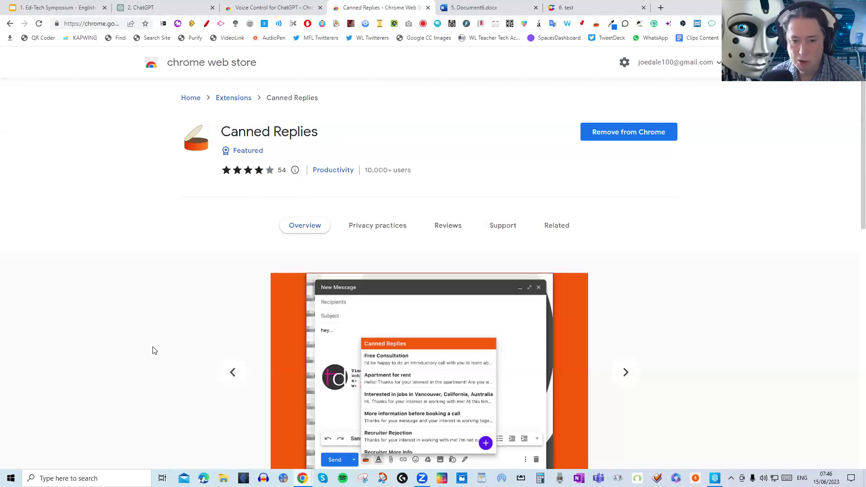
Step: Insert the Canned Replies 'Create a lesson plan' prompt for teaching the perfect tense to 8-year-olds, and send it
left_click(157, 11)
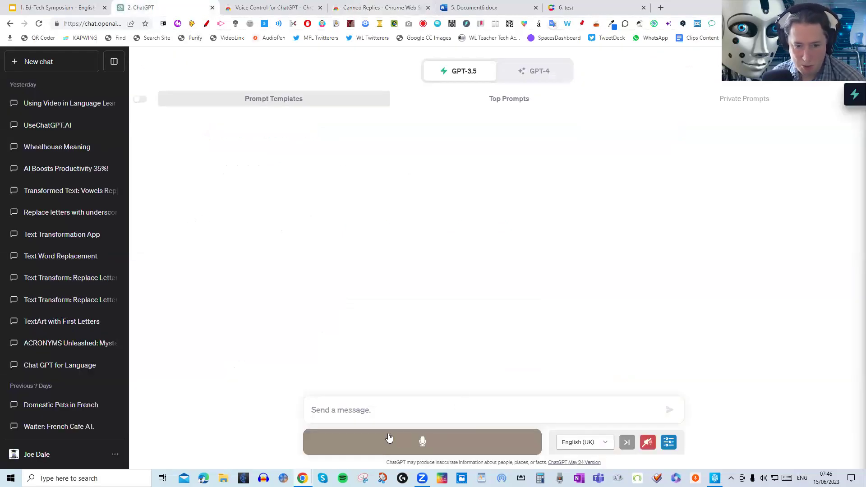
right_click(324, 410)
mouse_move(374, 349)
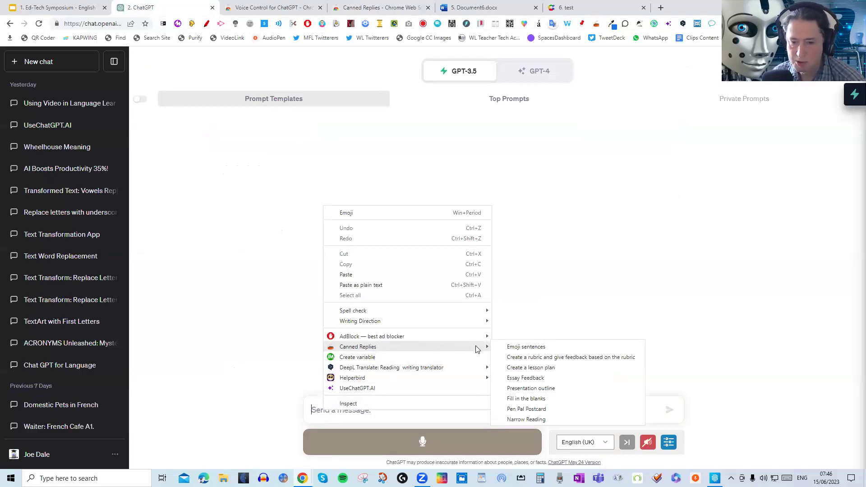
left_click(534, 368)
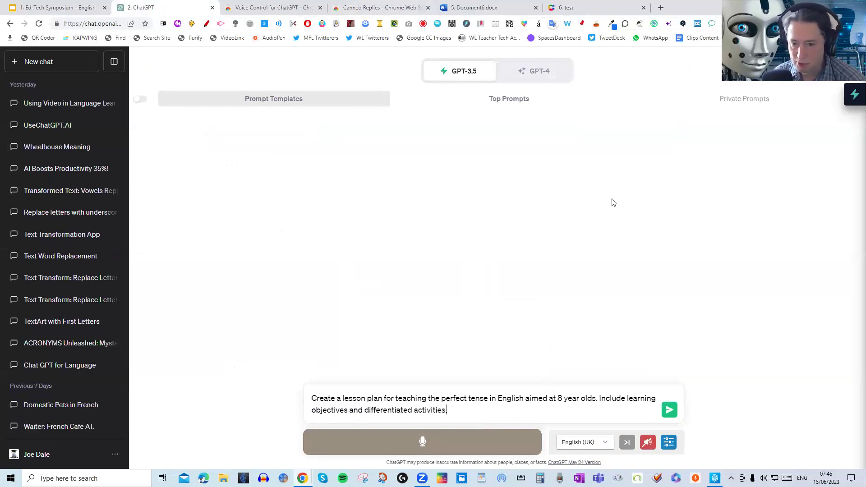
left_click(676, 414)
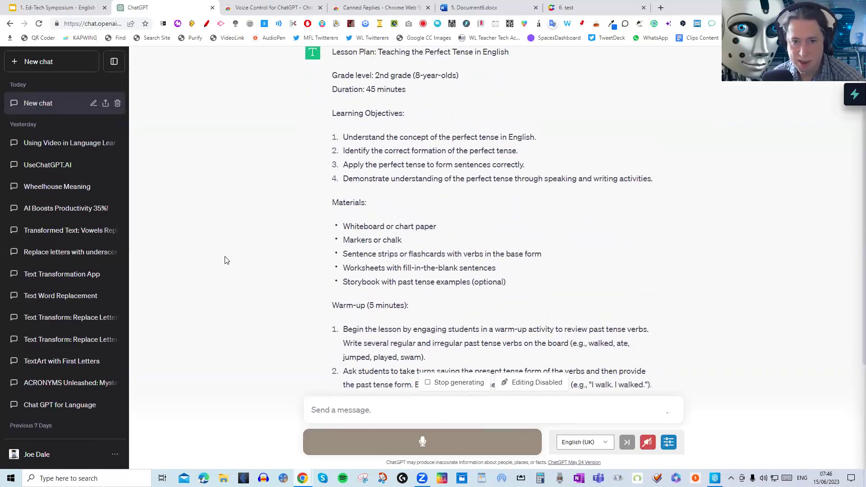
Step: Dictate two follow-ups on supporting dyslexic students and useful online tools for the perfect tense
scroll(227, 261, "up", 1)
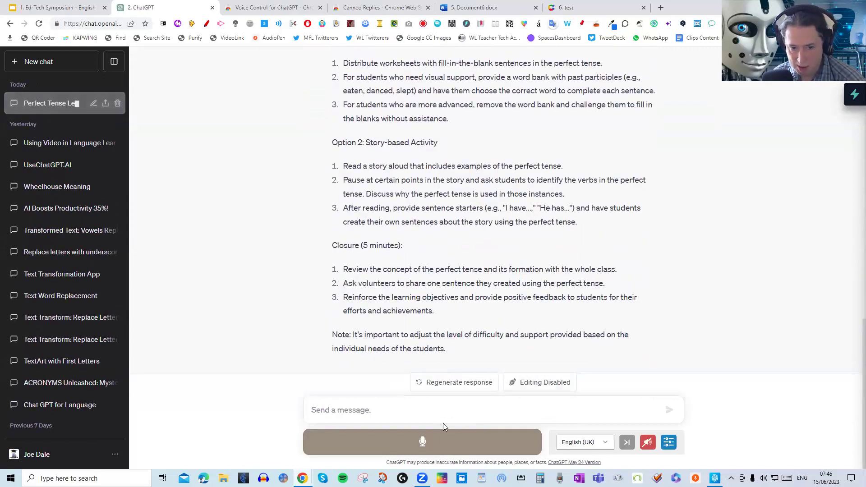
left_click(423, 445)
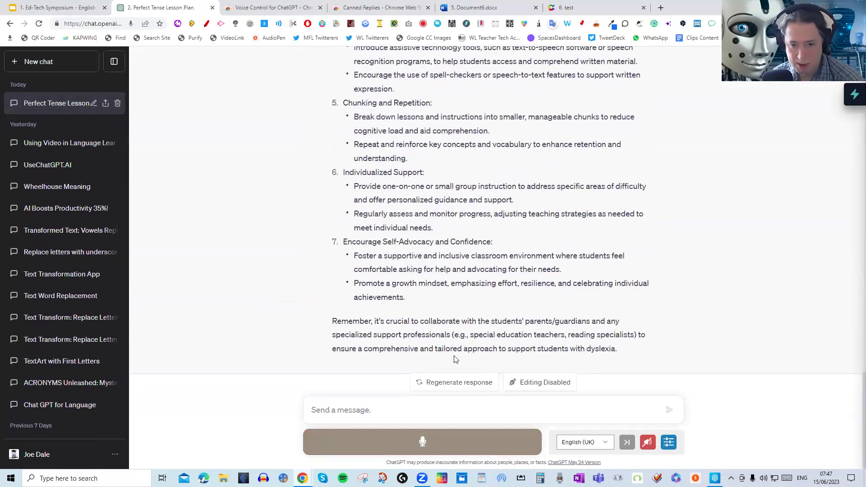
left_click(442, 442)
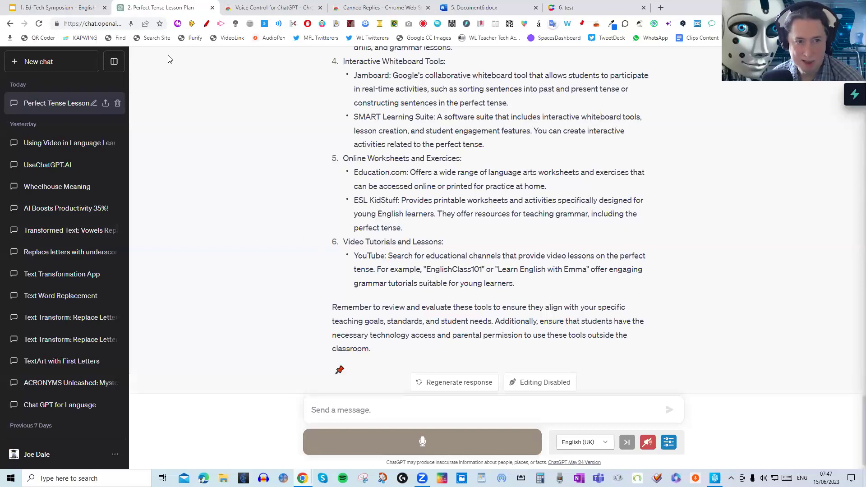
Step: In a new chat, insert the Canned Replies 'Create a rubric and give feedback based on the rubric' prompt
left_click(45, 63)
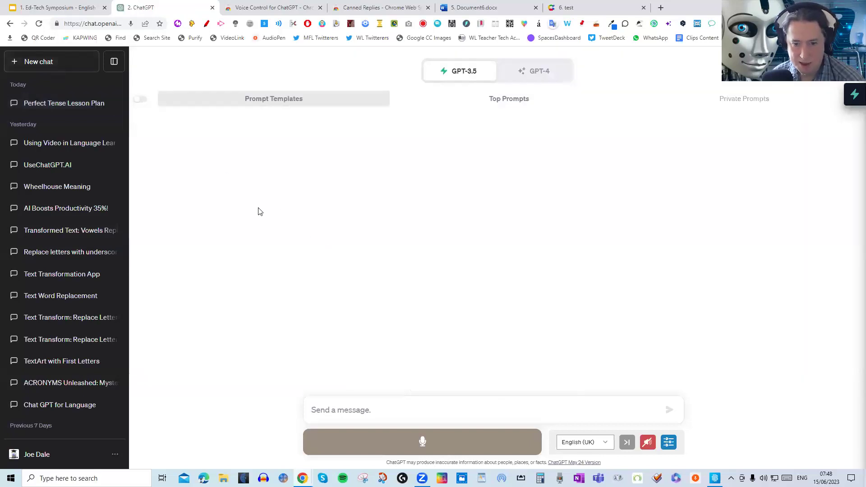
right_click(330, 410)
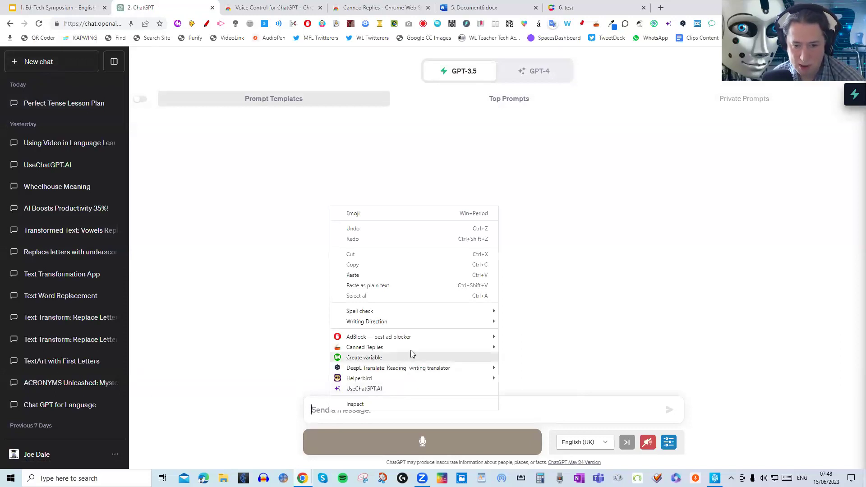
mouse_move(410, 351)
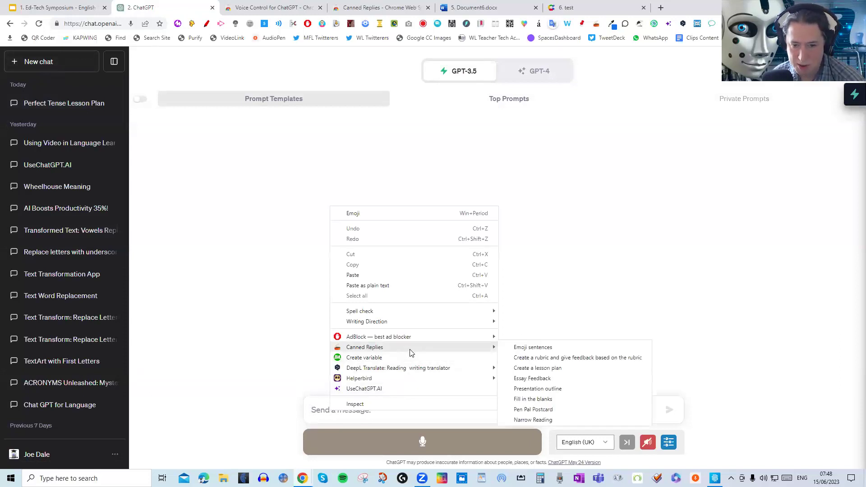
left_click(540, 359)
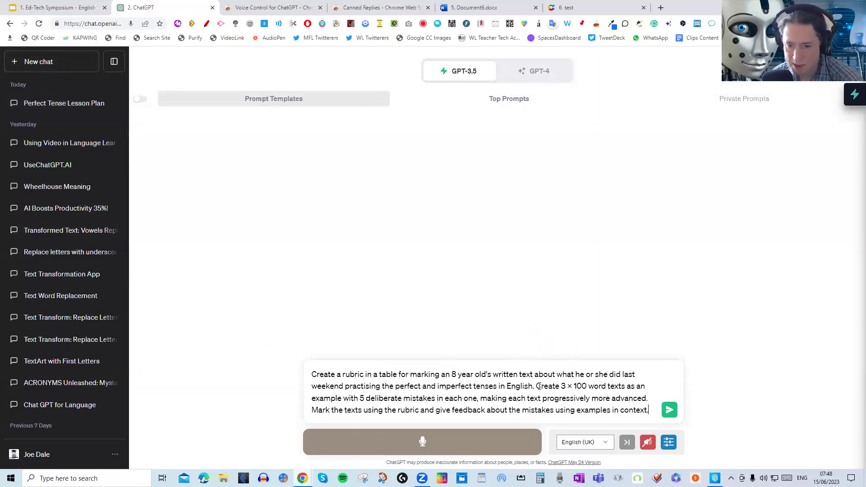
Step: Send the rubric prompt and let the reply continue past Text 2 to finish Text 3
left_click(670, 410)
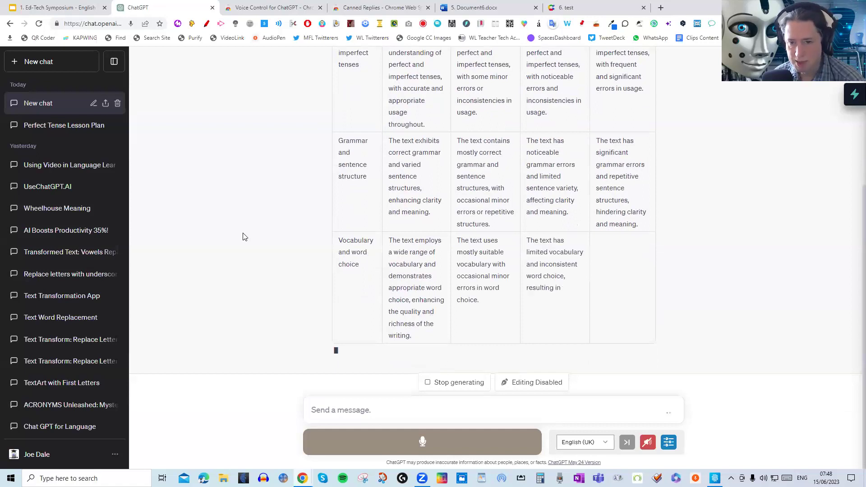
scroll(241, 222, "up", 2)
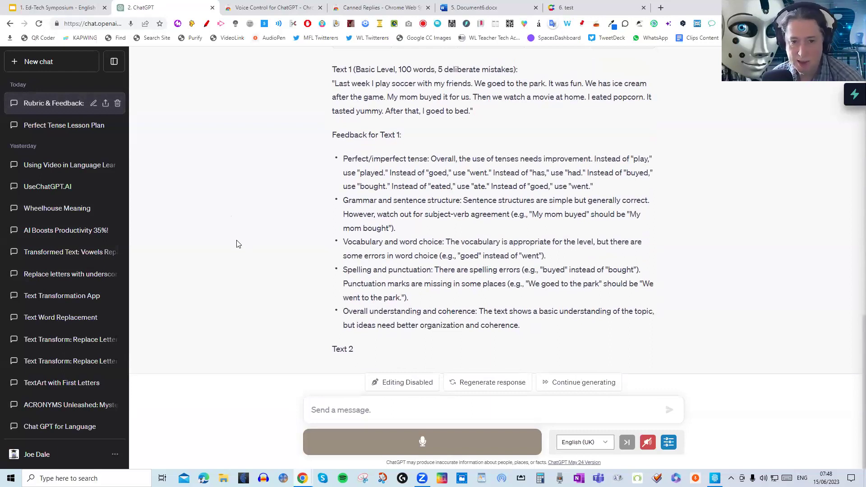
left_click(595, 383)
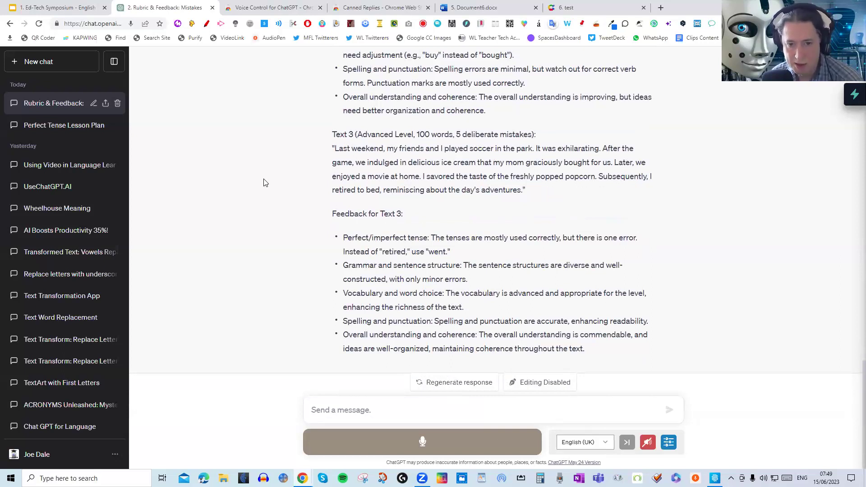
Step: In a new chat, send the saved essay-feedback prompt on the David Beckham essay
left_click(50, 69)
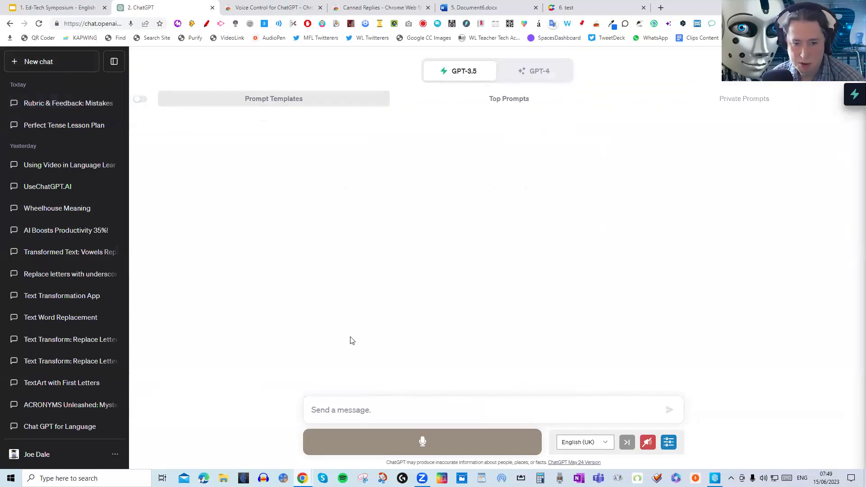
right_click(335, 410)
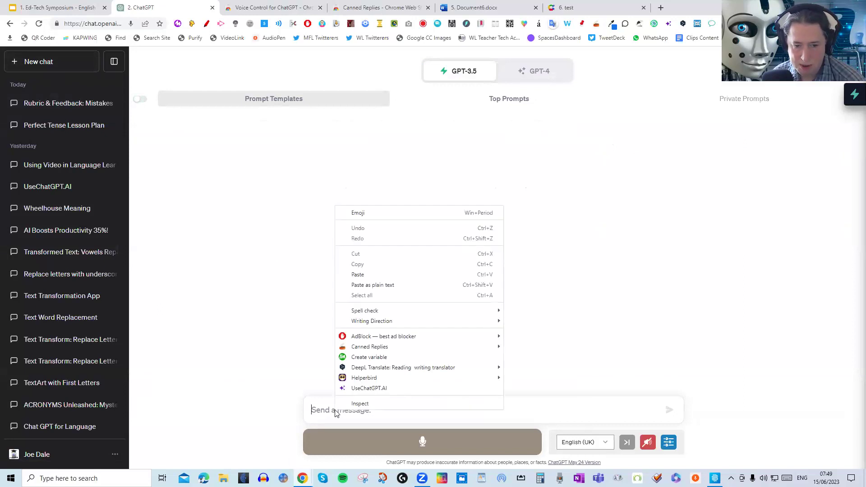
mouse_move(397, 347)
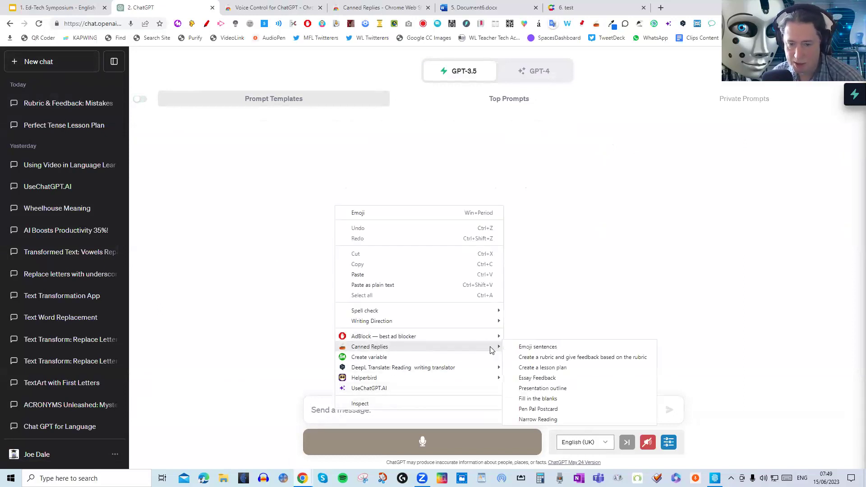
left_click(537, 378)
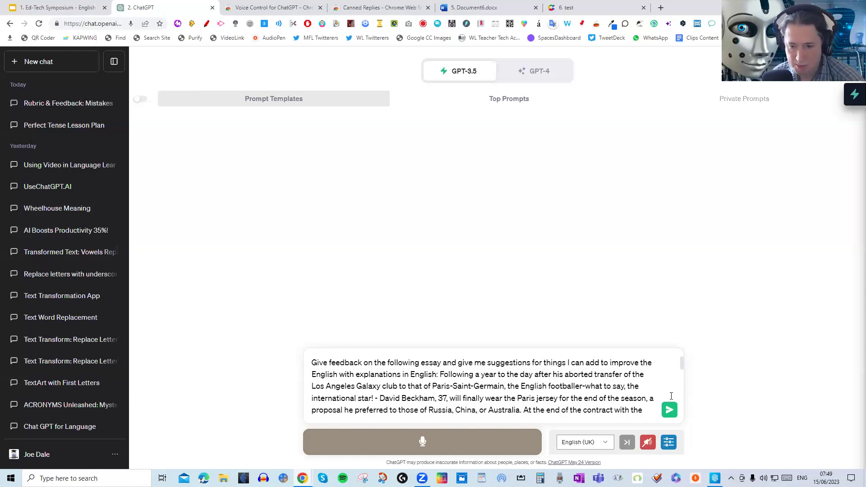
left_click(670, 410)
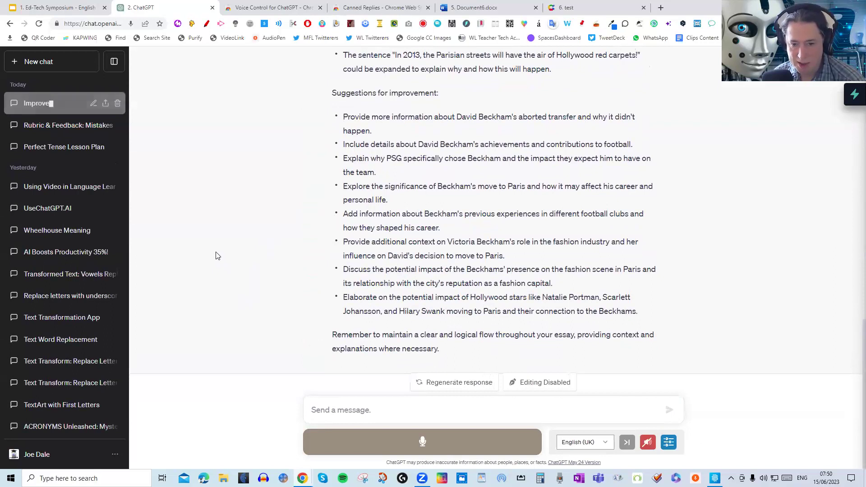
Step: Select the whole Beckham essay from 'Following' to 'carpets!' in the sent prompt
scroll(216, 256, "up", 20)
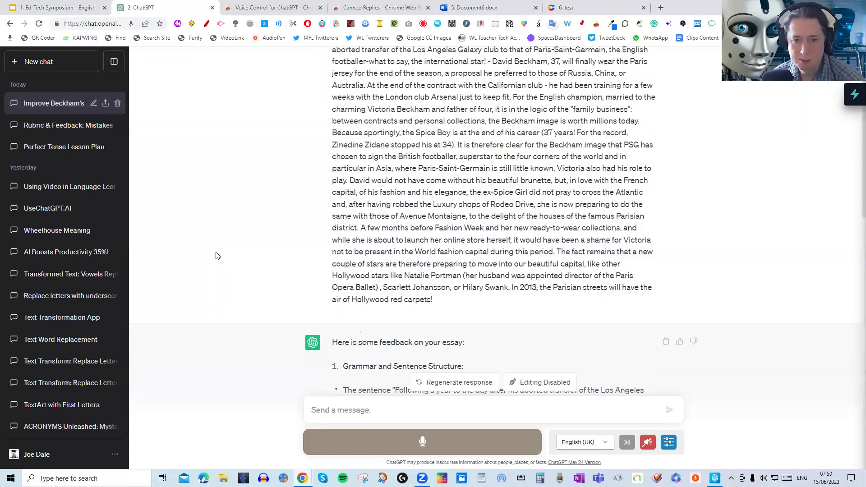
scroll(215, 256, "up", 1)
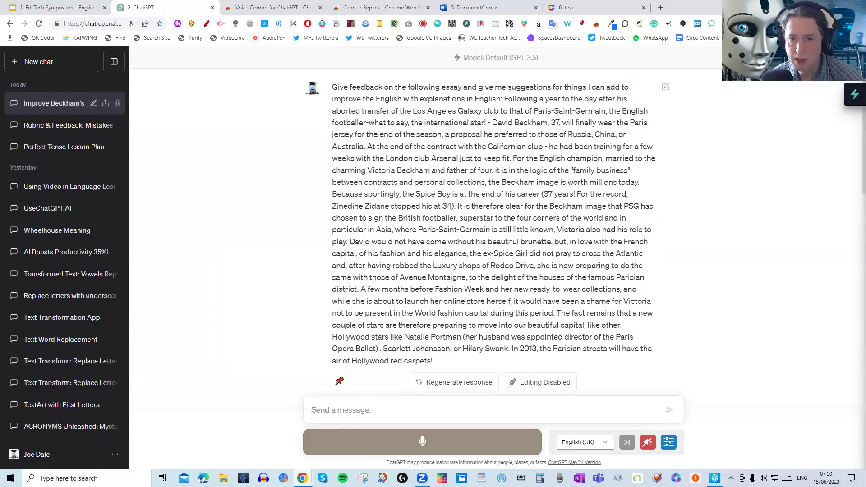
left_click_drag(505, 101, 503, 363)
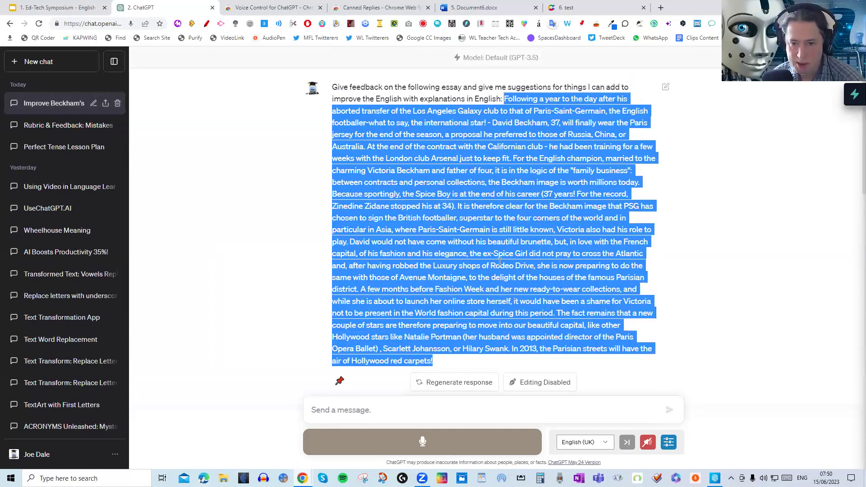
right_click(499, 248)
Step: Send 'Proofread this:' with the pasted Beckham essay in a new chat and show edits as tracked changes
left_click(522, 255)
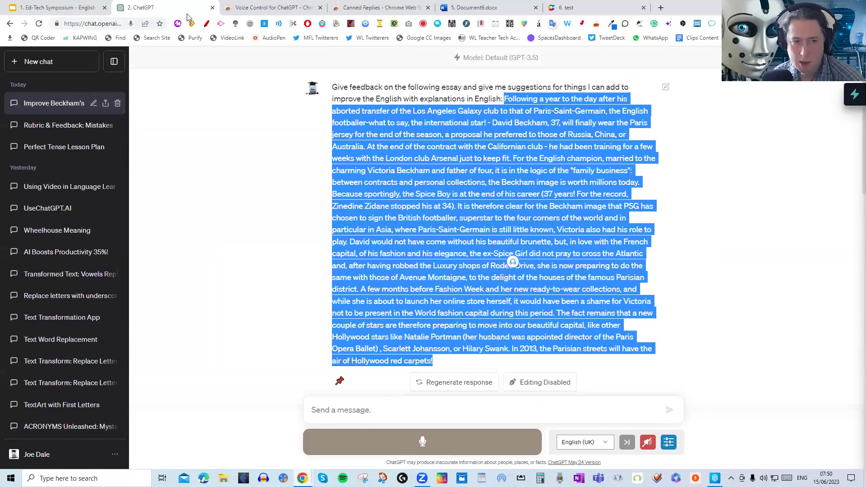
left_click(43, 64)
left_click(43, 65)
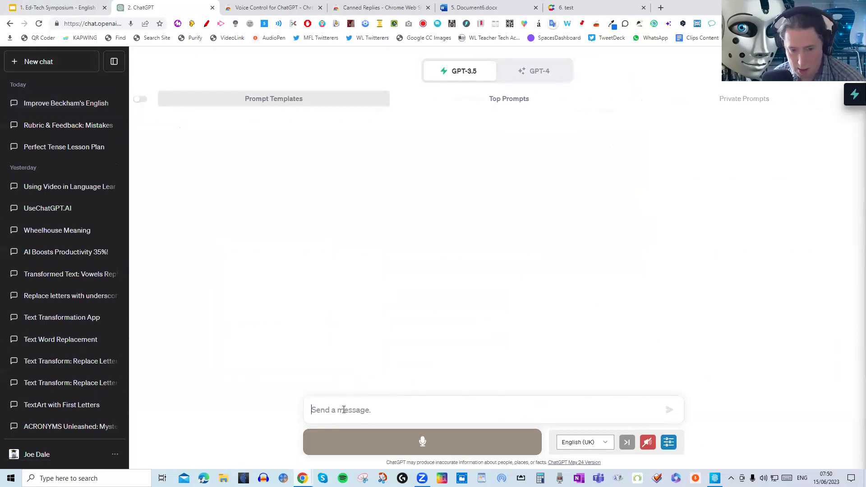
type("Pr")
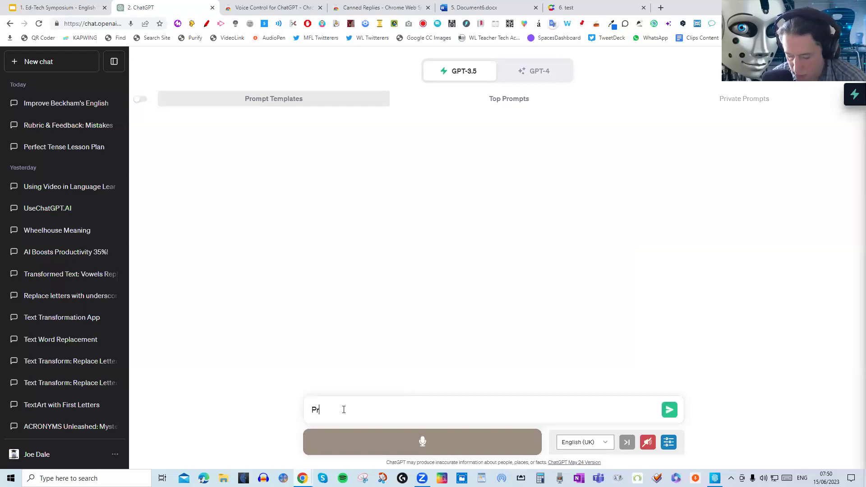
type("oofread this")
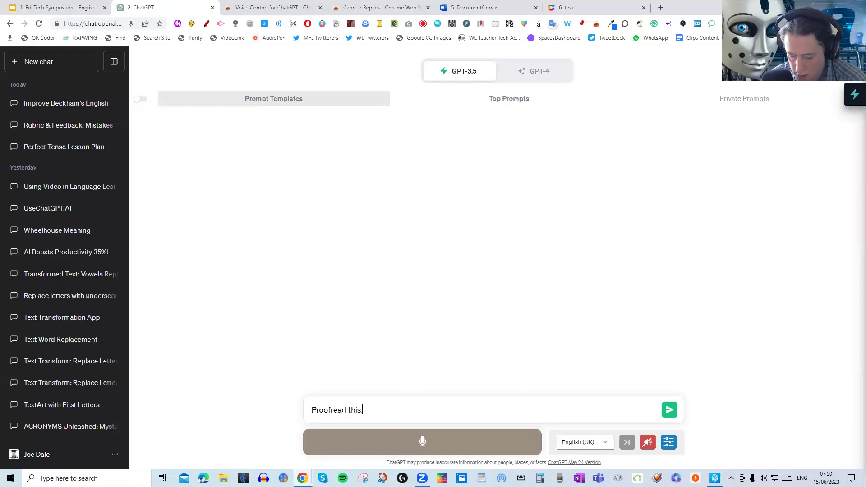
type(":")
key("ctrl+v")
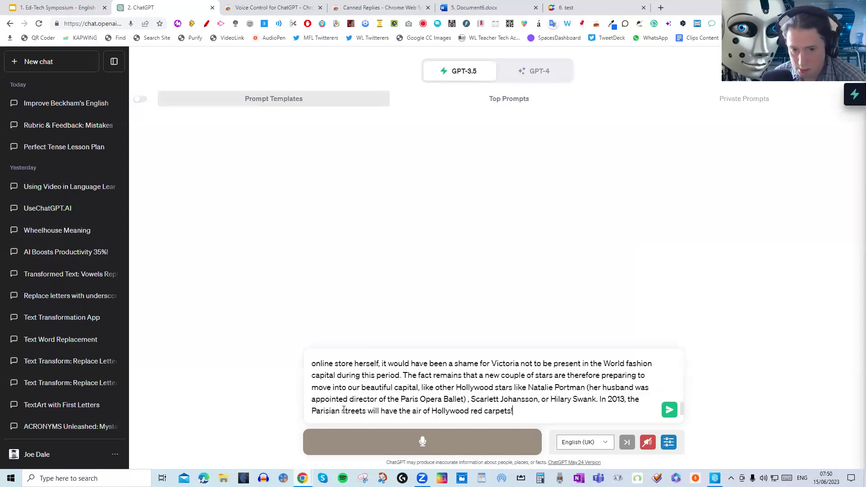
key("Return")
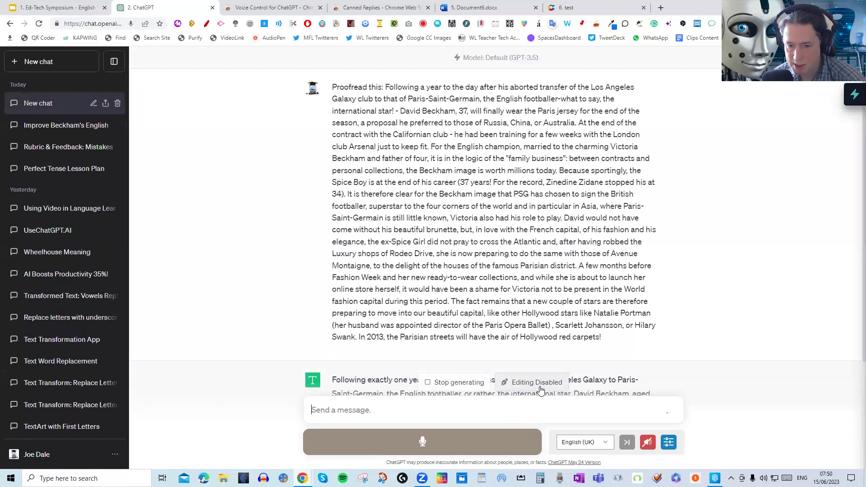
left_click(541, 390)
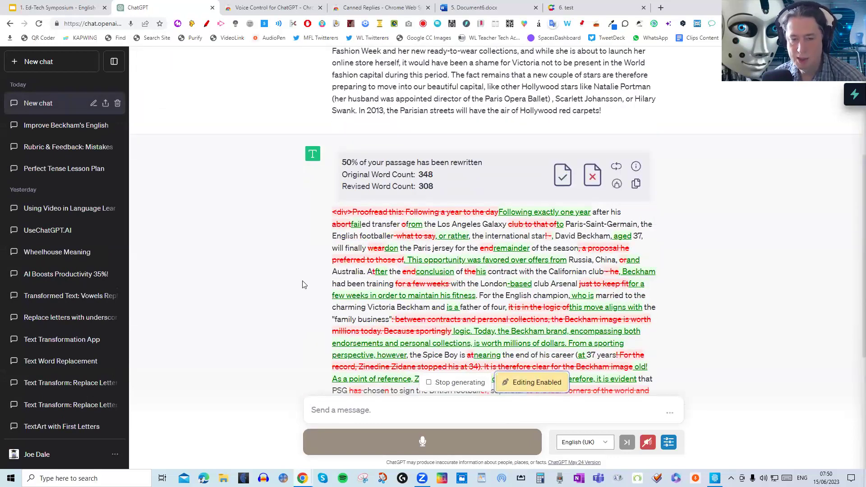
Step: Search the Chrome Web Store for 'editgpt' and open the editGPT extension's listing
left_click(387, 12)
left_click(199, 63)
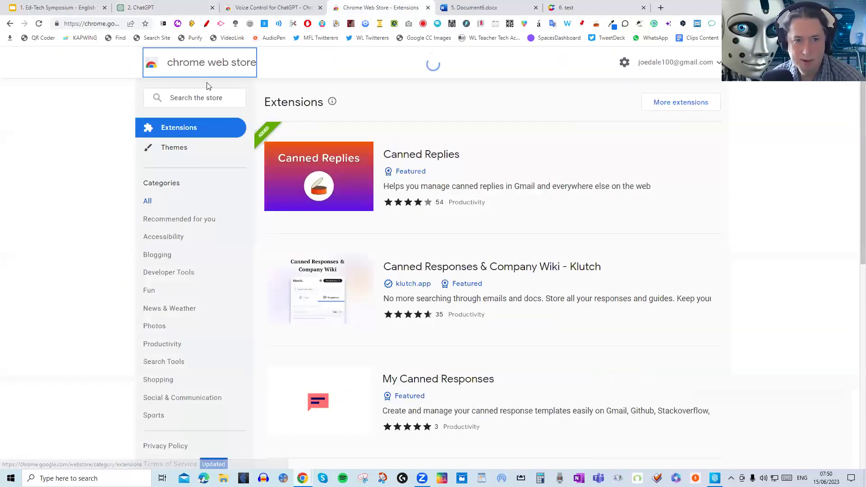
left_click(206, 99)
type("editgpt")
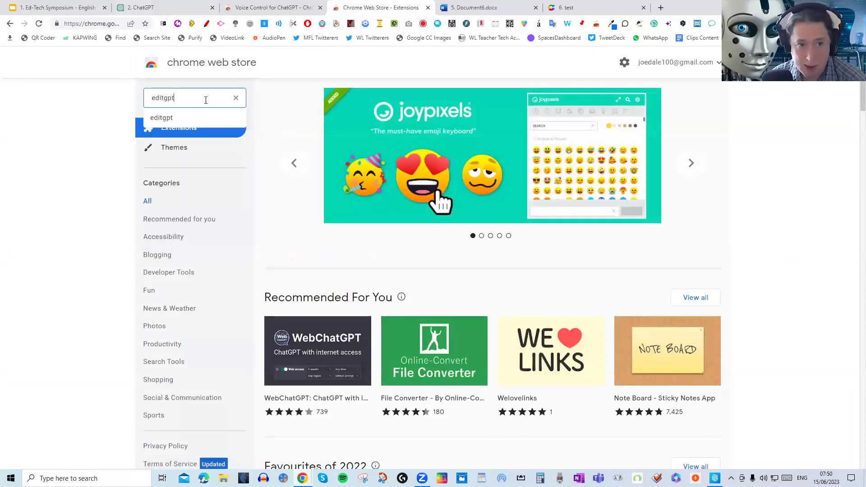
key("Return")
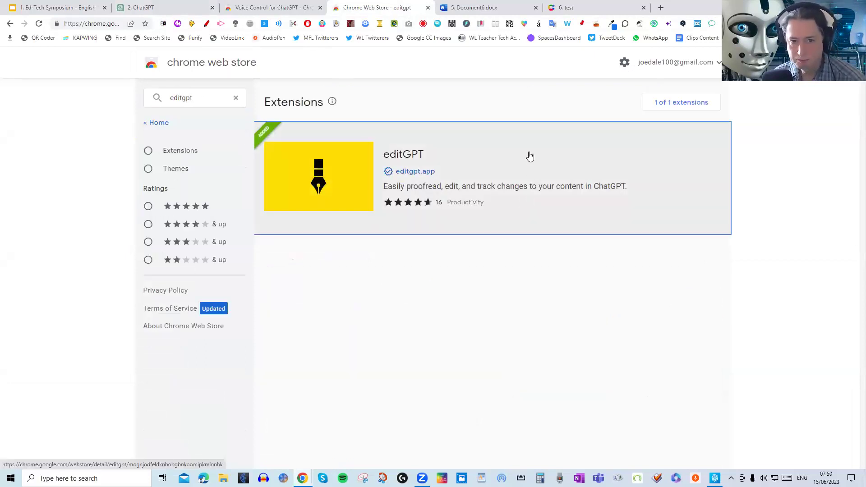
left_click(530, 157)
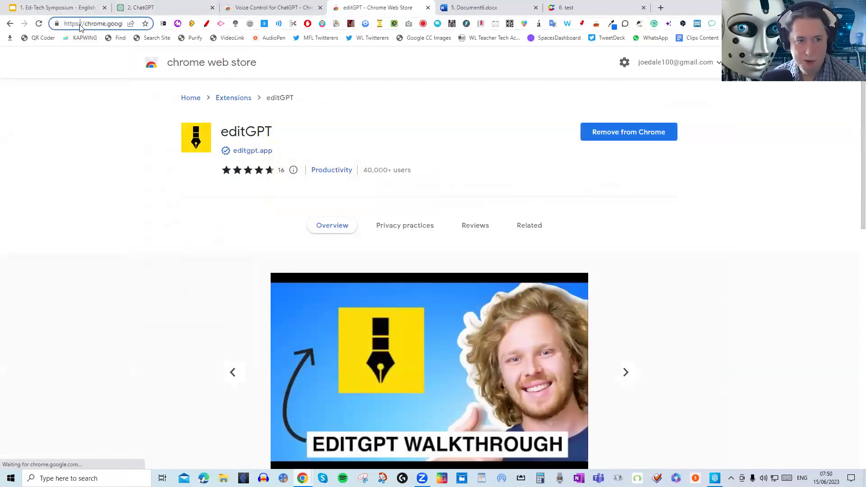
left_click(80, 24)
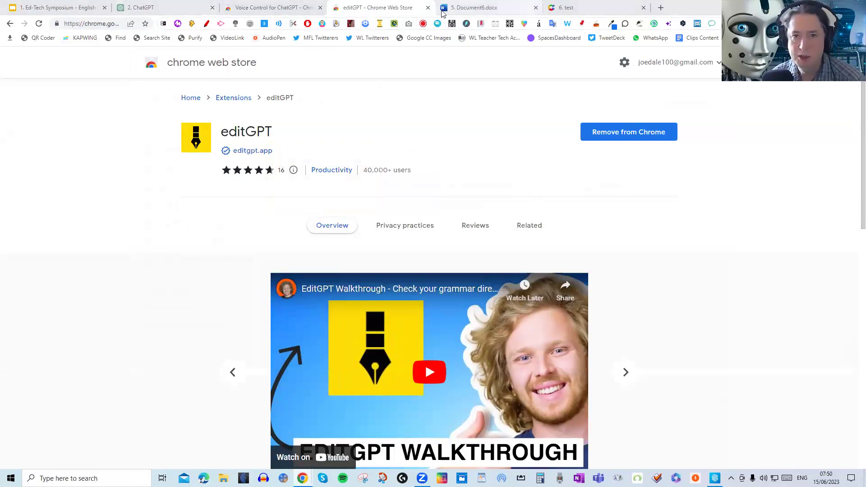
Step: Review the Beckham essay's tracked edits, then disable Editing Enabled to show clean corrected text
left_click(154, 12)
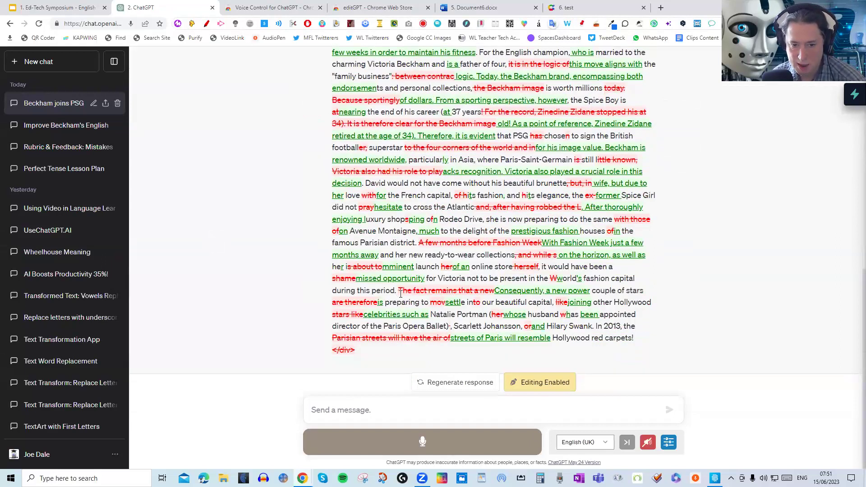
left_click_drag(399, 291, 584, 291)
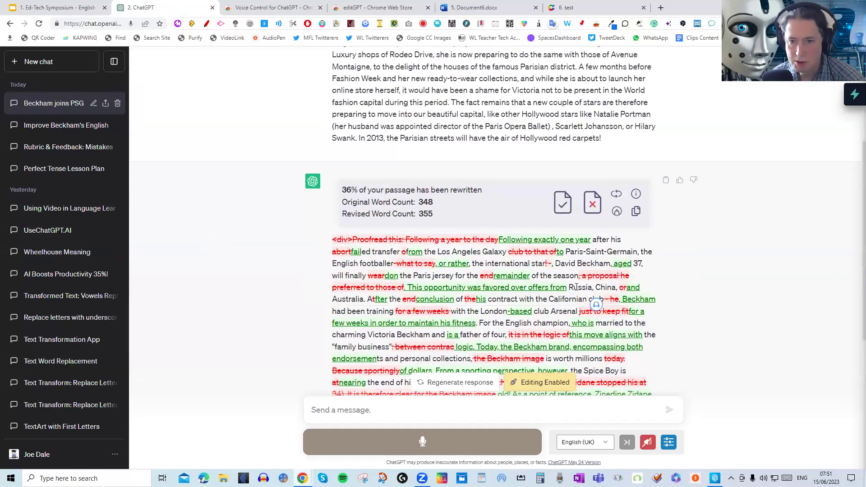
scroll(532, 338, "down", 6)
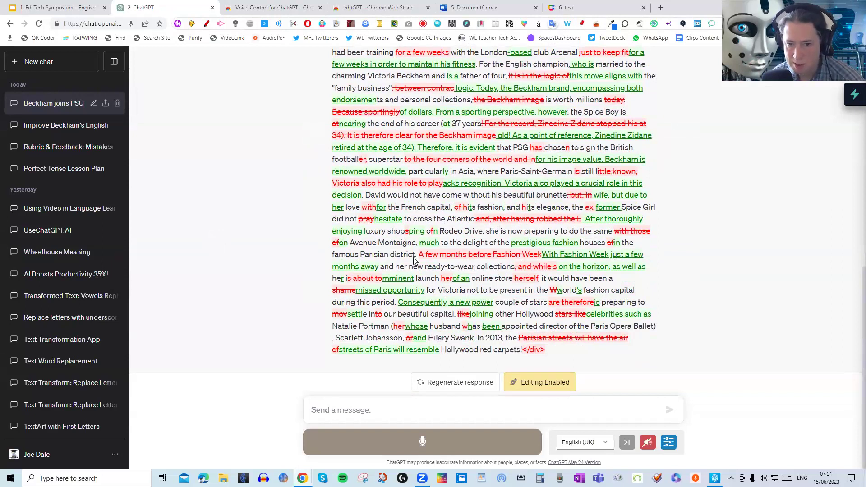
left_click_drag(418, 256, 380, 266)
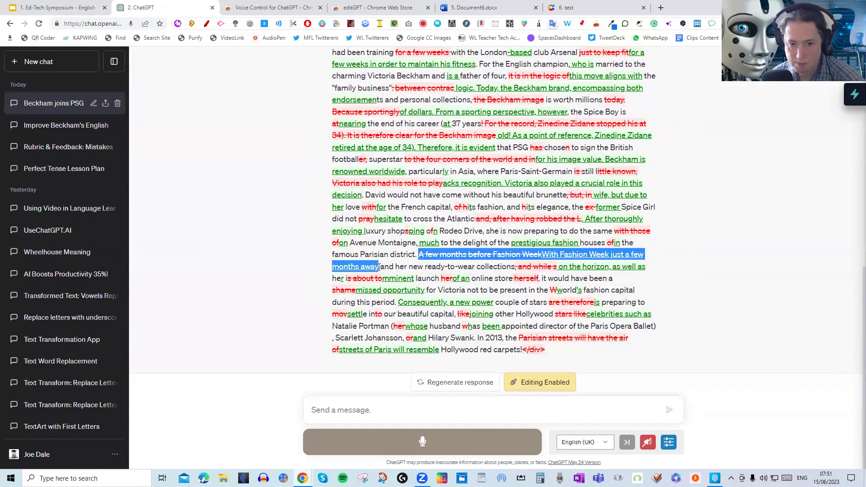
scroll(513, 239, "up", 5)
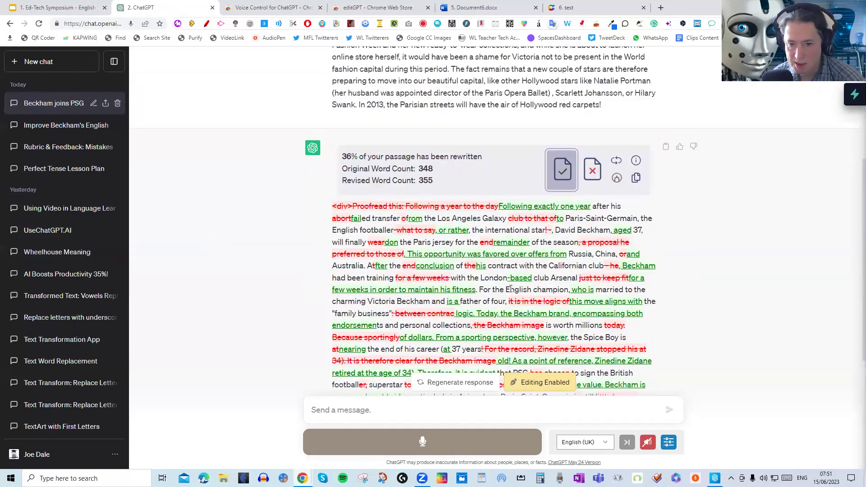
scroll(512, 289, "down", 5)
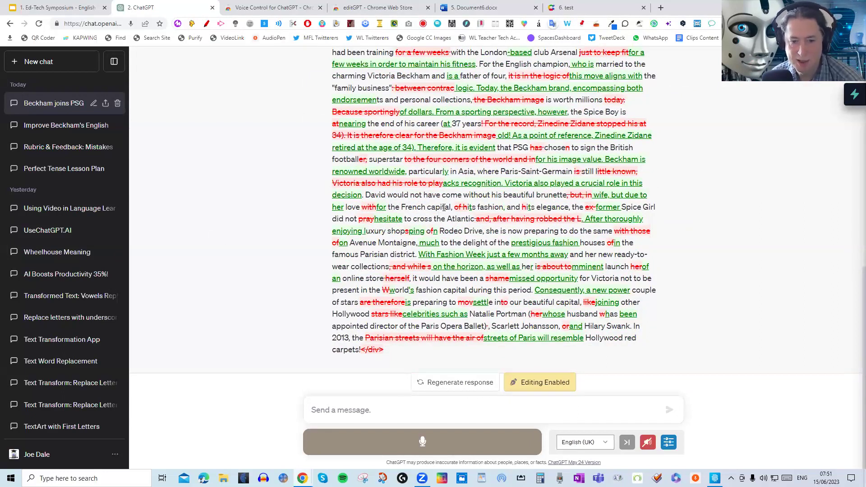
left_click(548, 385)
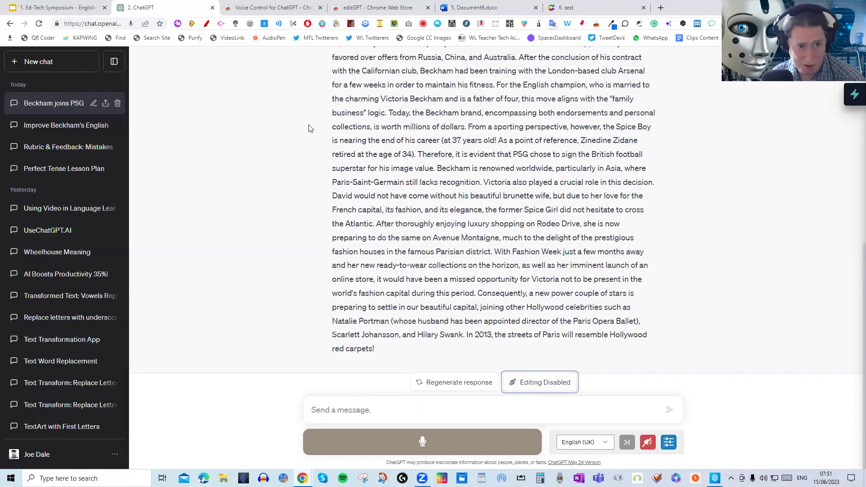
Step: In a new chat, dictate a waiter role-play prompt with a coffee and croissant order
left_click(49, 65)
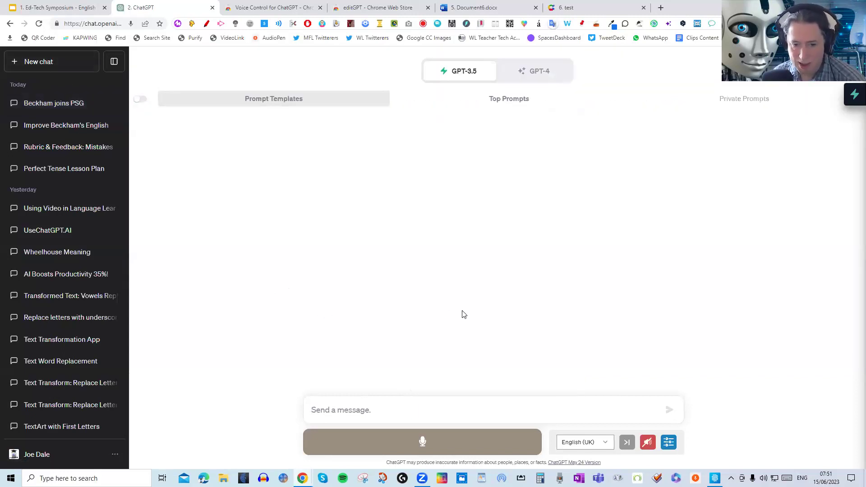
left_click(446, 447)
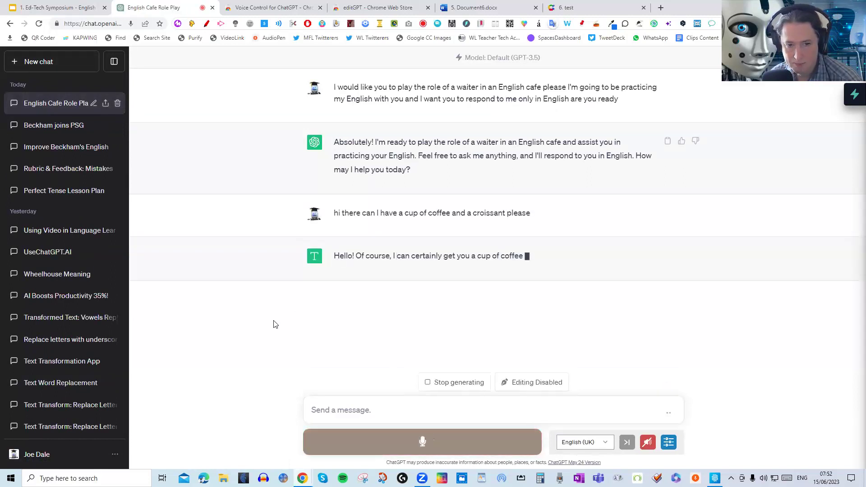
Step: By voice, order a glass of water and thank the waiter, then turn off read-aloud
left_click(648, 443)
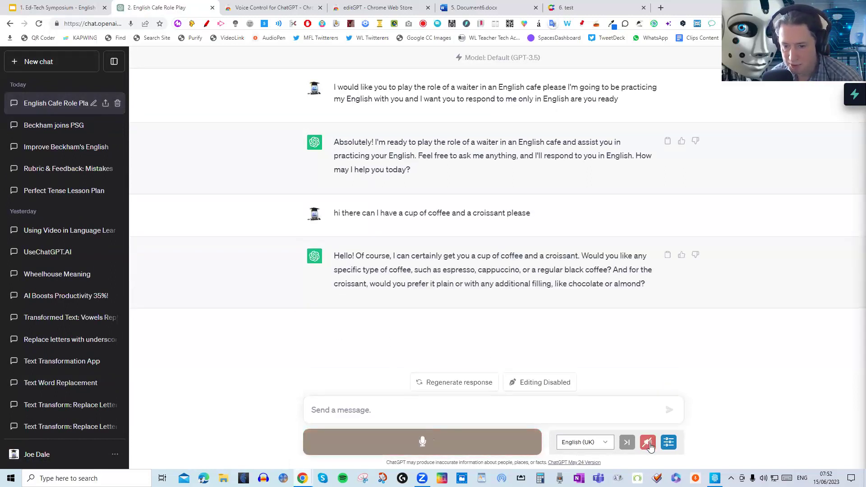
left_click(648, 443)
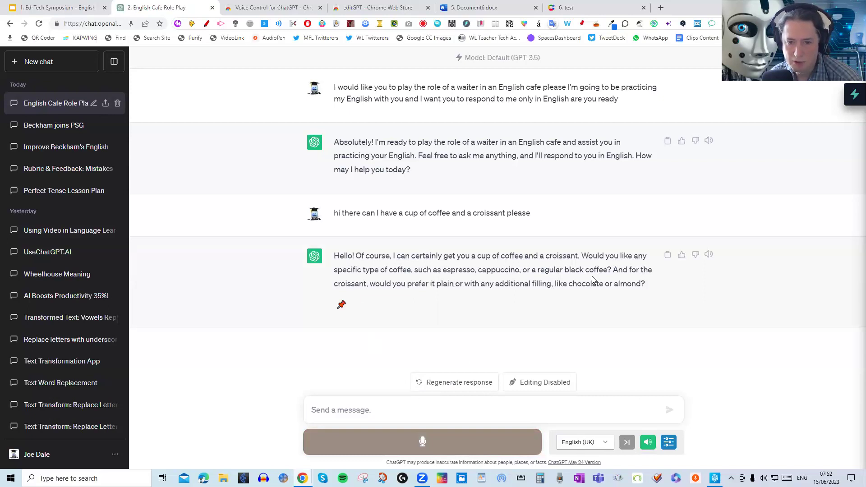
key("space")
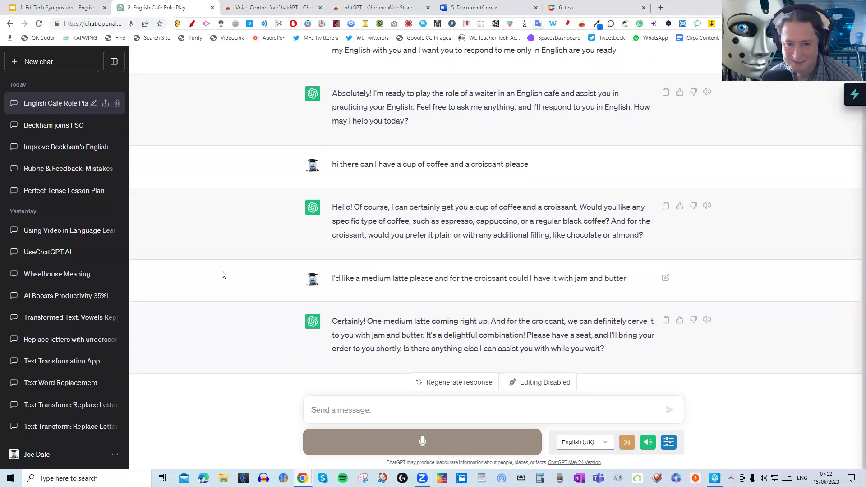
left_click(471, 449)
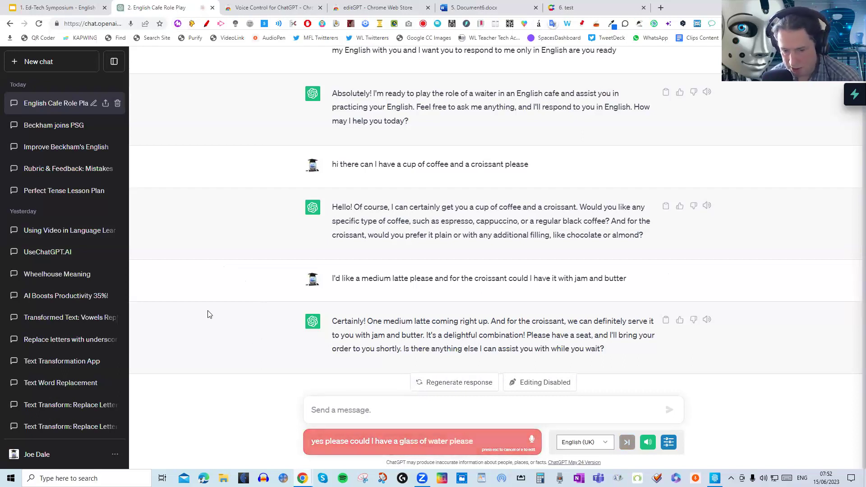
left_click(443, 441)
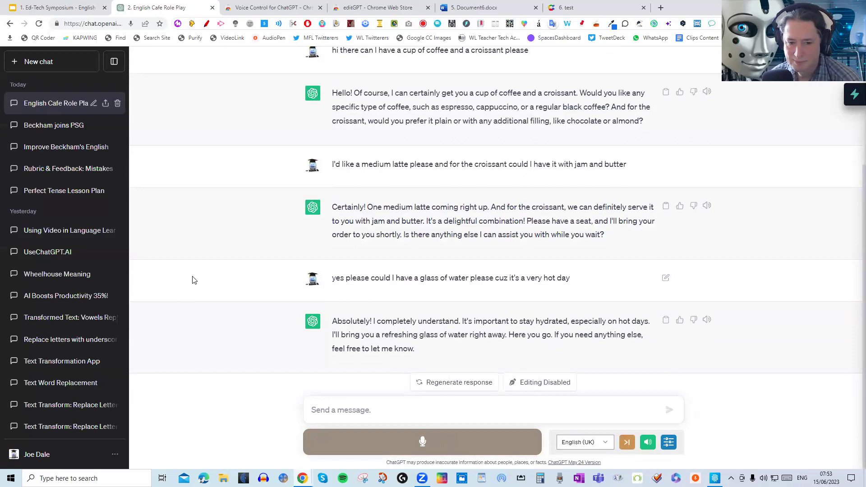
left_click(467, 446)
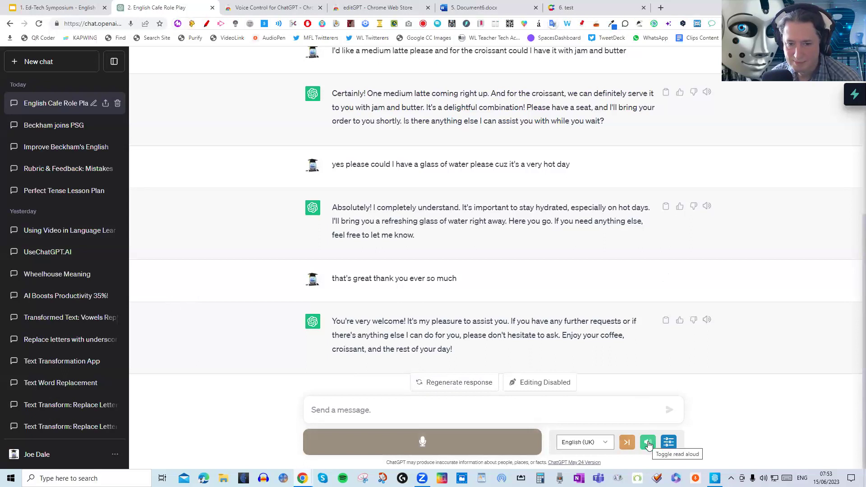
left_click(649, 444)
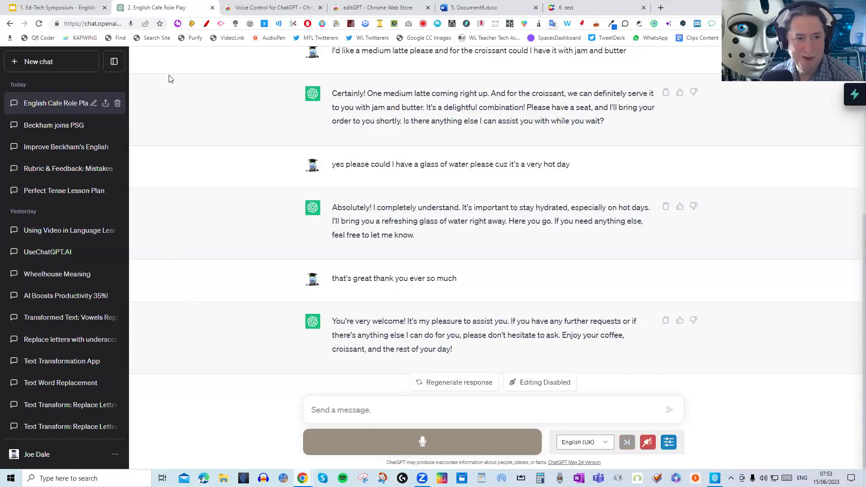
Step: Start a new chat and send the Emoji sentences canned prompt
left_click(46, 66)
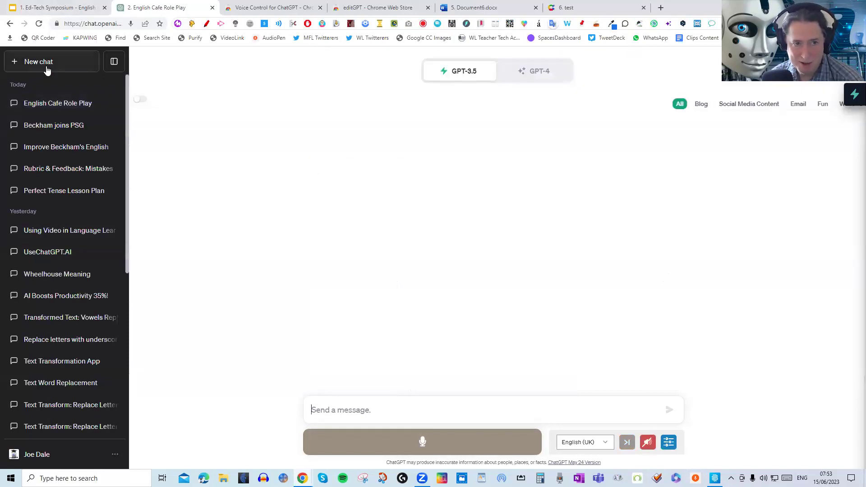
right_click(336, 412)
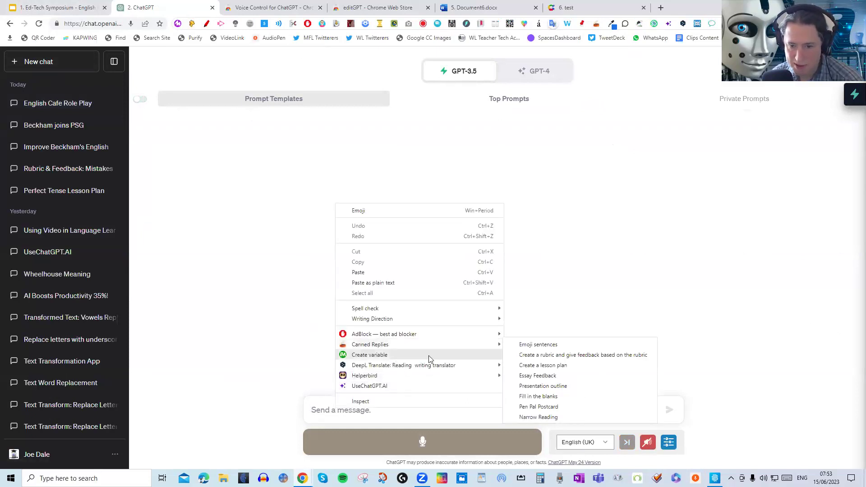
left_click(535, 345)
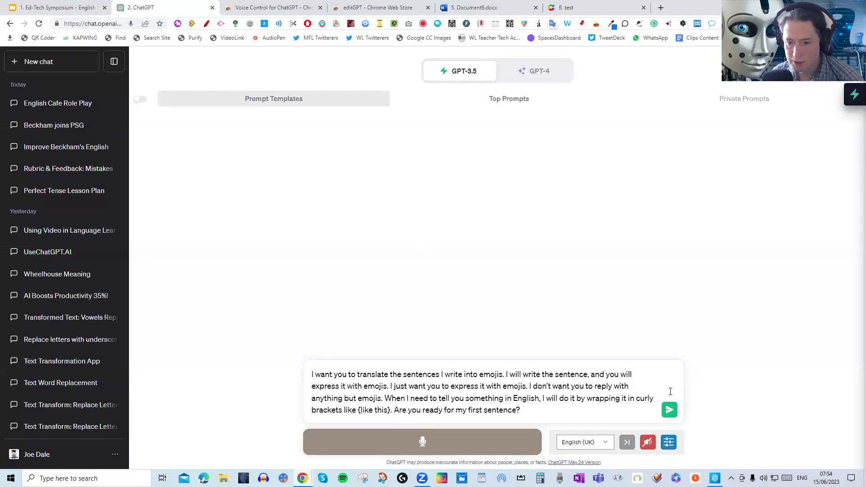
left_click(670, 411)
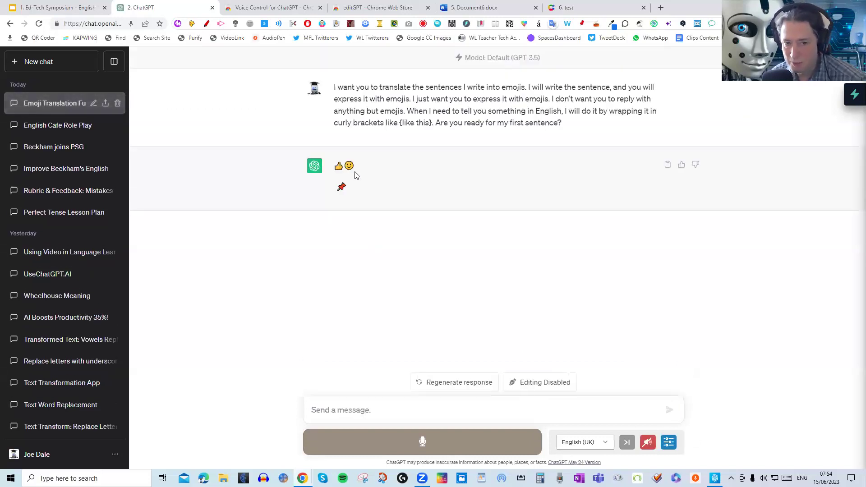
Step: Send 'I went to the cinema with my friend' and copy its emoji translation
left_click(368, 412)
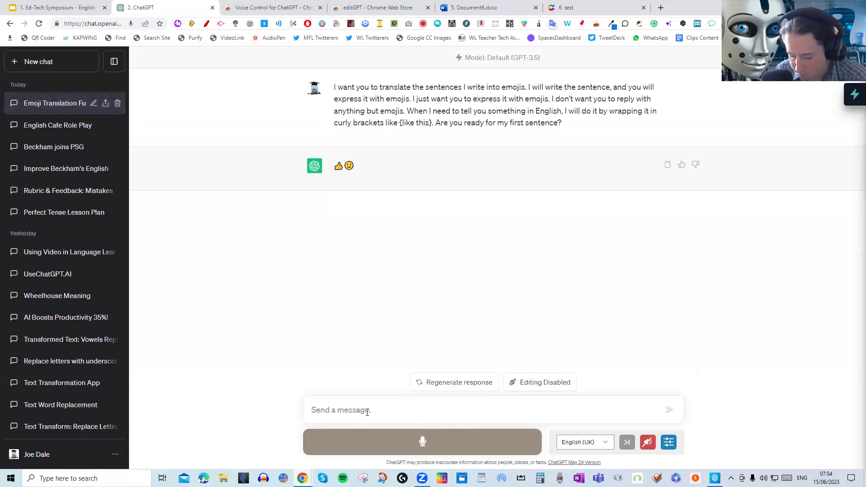
type("I went to ")
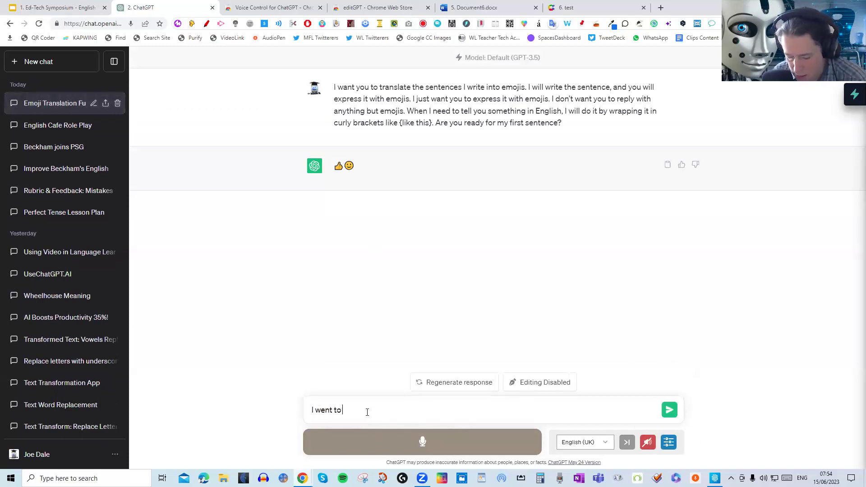
type("the cinema with my friend")
key("Return")
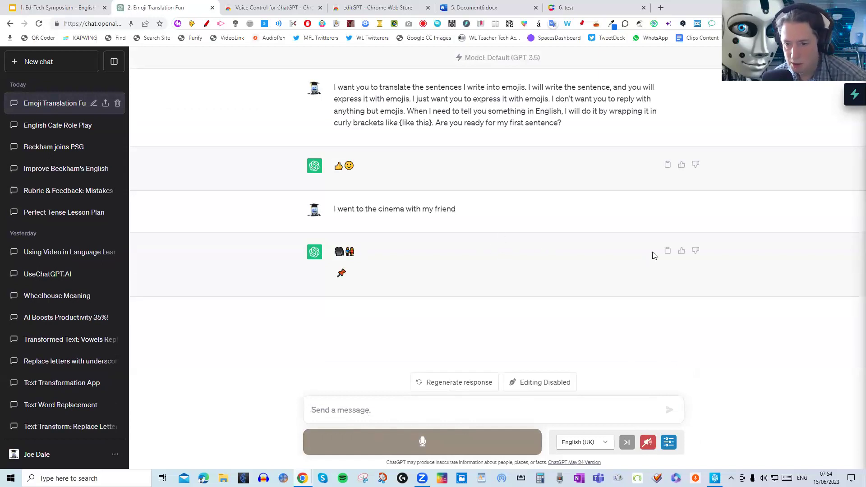
left_click(667, 251)
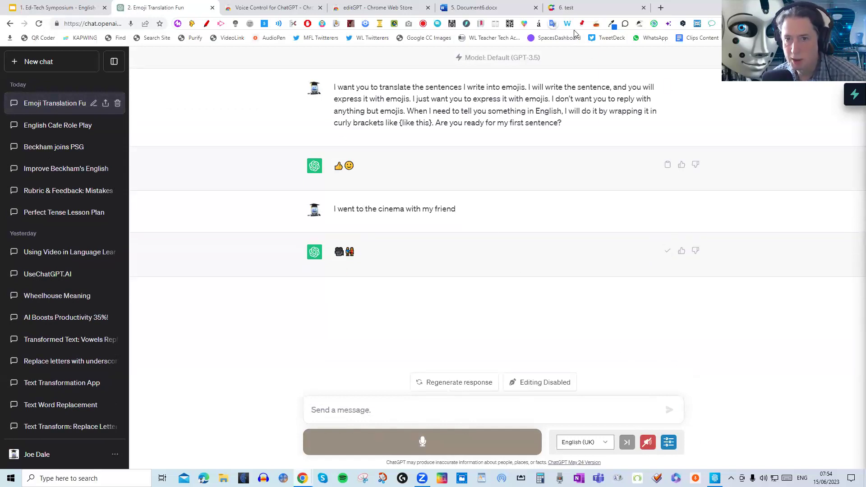
Step: Paste the copied cinema emojis as a new entry on the wheel
left_click(566, 7)
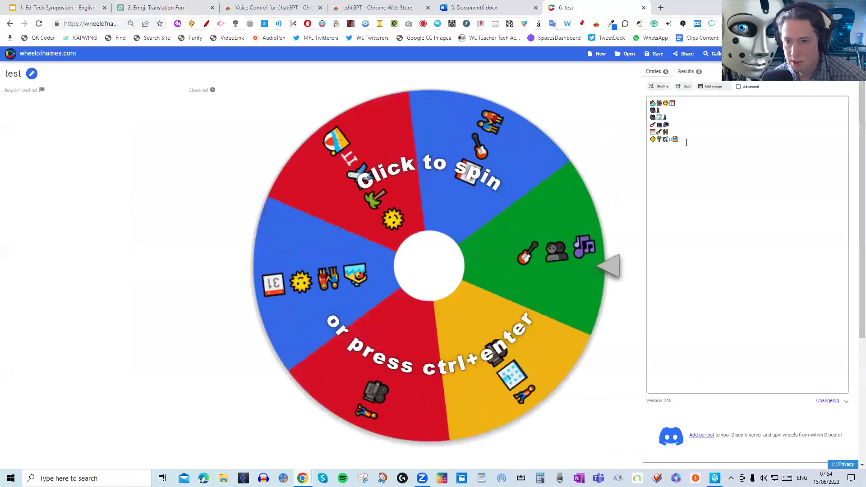
left_click(687, 142)
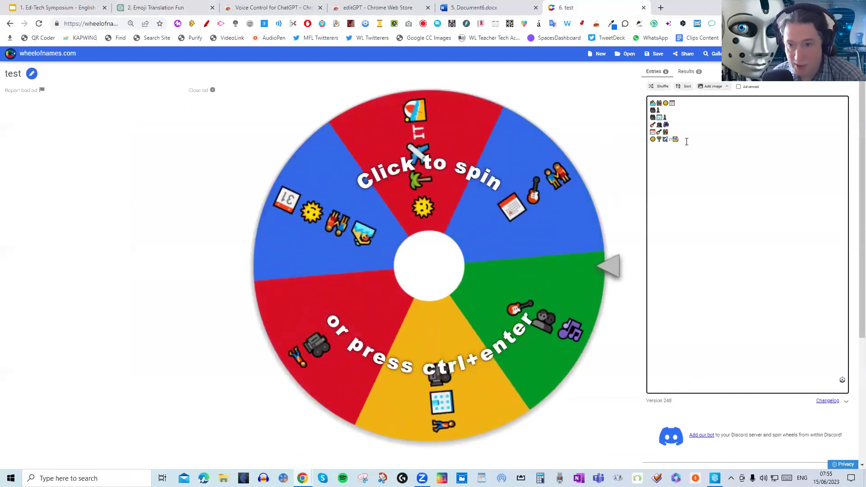
key("ctrl+v")
Step: Spin the emoji wheel twice, dismissing each winner announcement
left_click(431, 279)
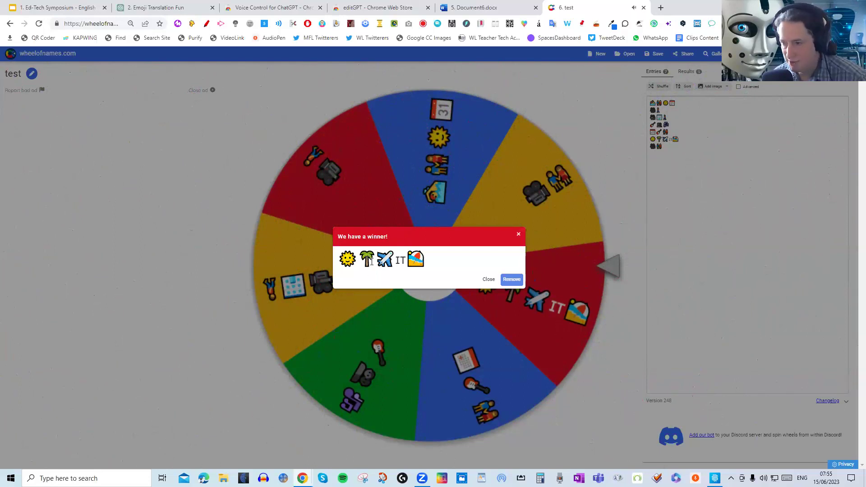
left_click(488, 279)
left_click(416, 276)
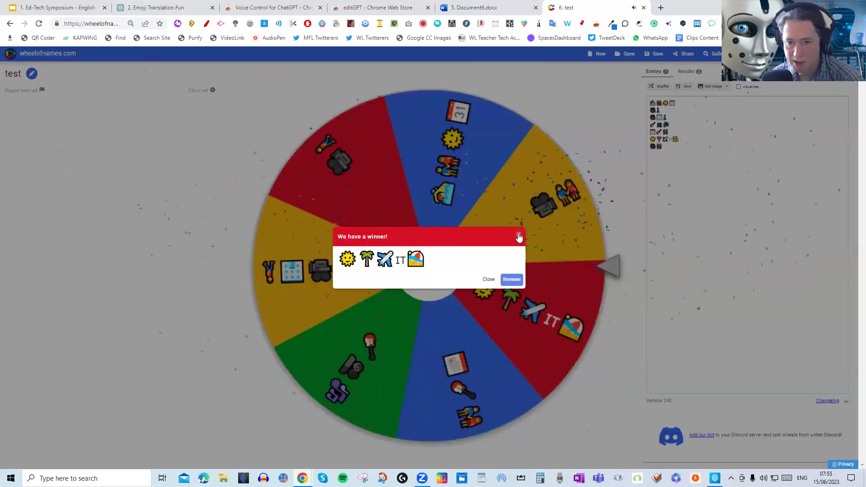
left_click(519, 237)
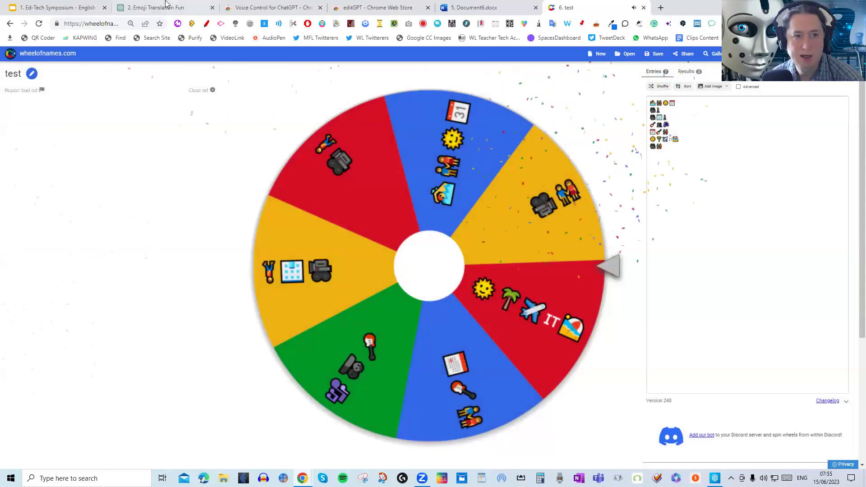
Step: Send the Fill in the blanks canned prompt for a 100-word holiday text with ten blanks
left_click(158, 8)
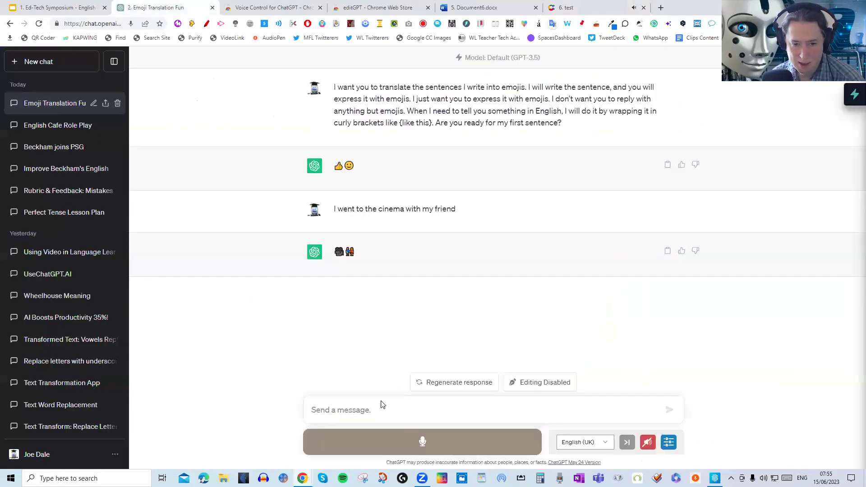
right_click(357, 408)
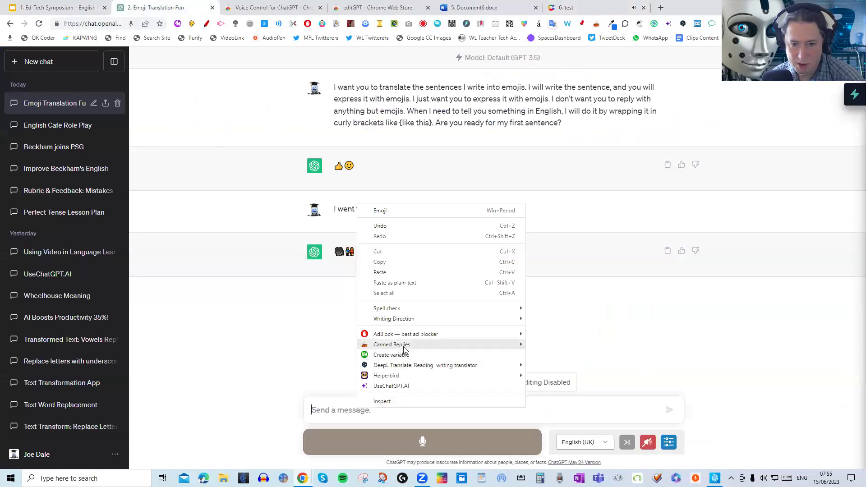
mouse_move(405, 347)
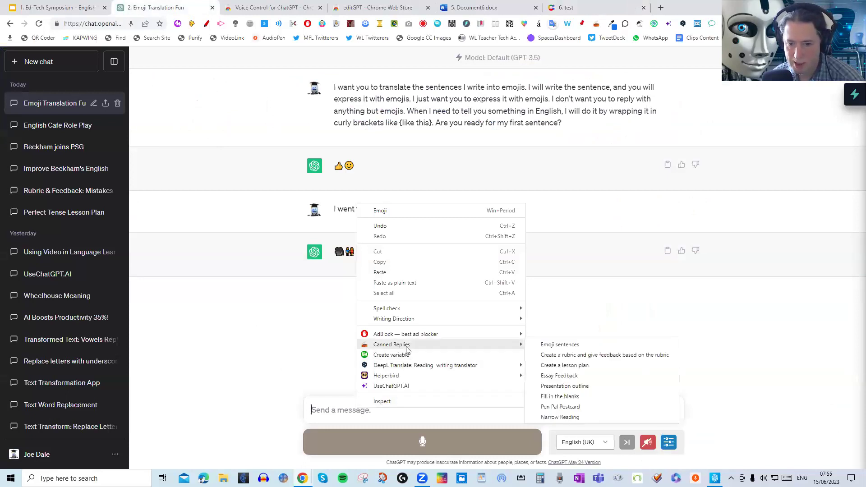
left_click(568, 397)
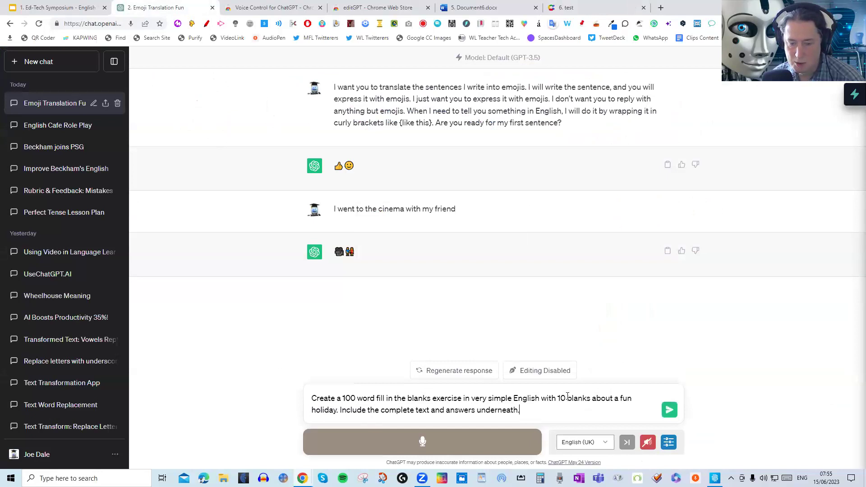
left_click(669, 410)
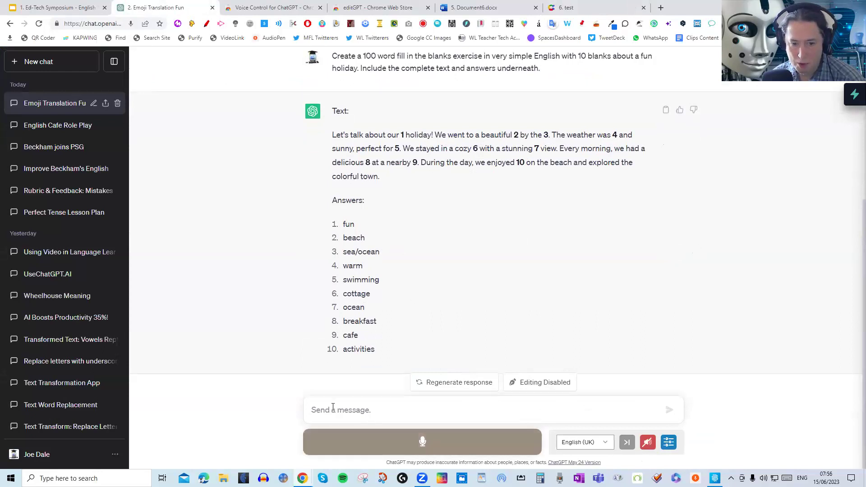
Step: Ask by voice for the holiday passage with no blanks, select it, and open a new tab
left_click(424, 442)
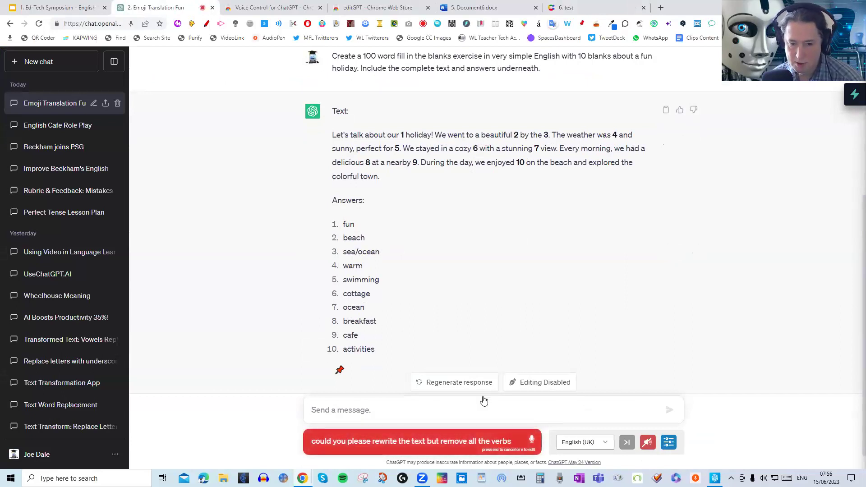
left_click(448, 447)
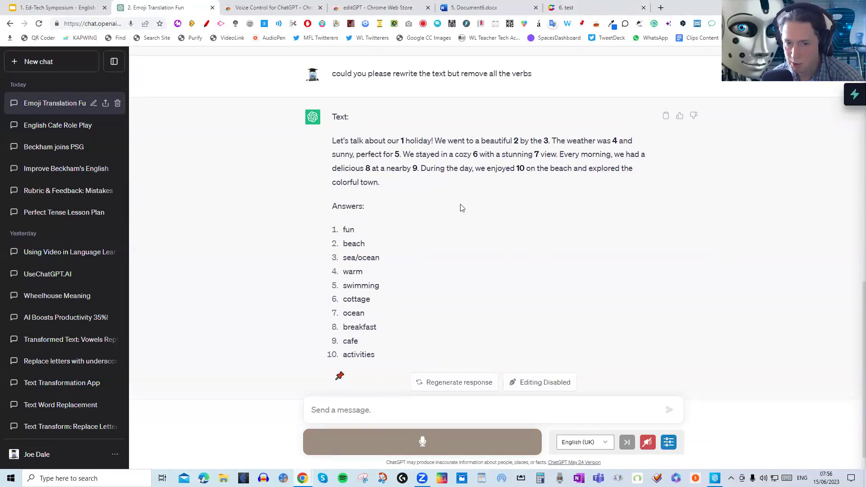
left_click(439, 446)
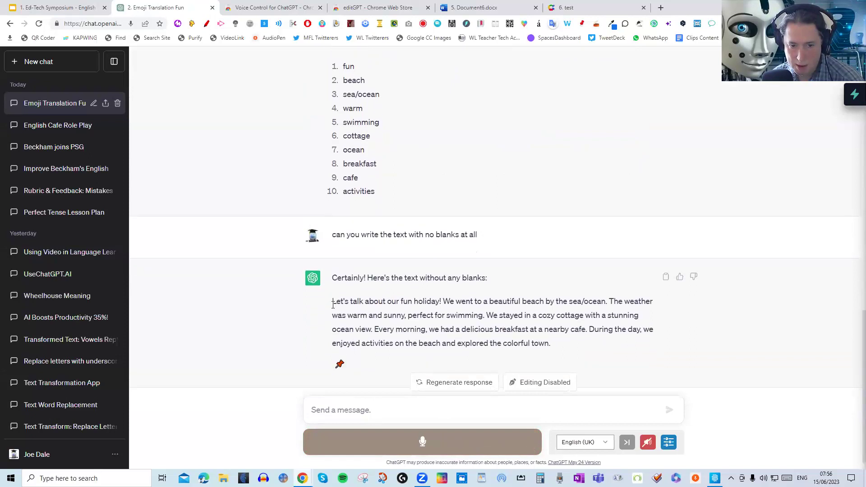
left_click_drag(332, 305, 554, 345)
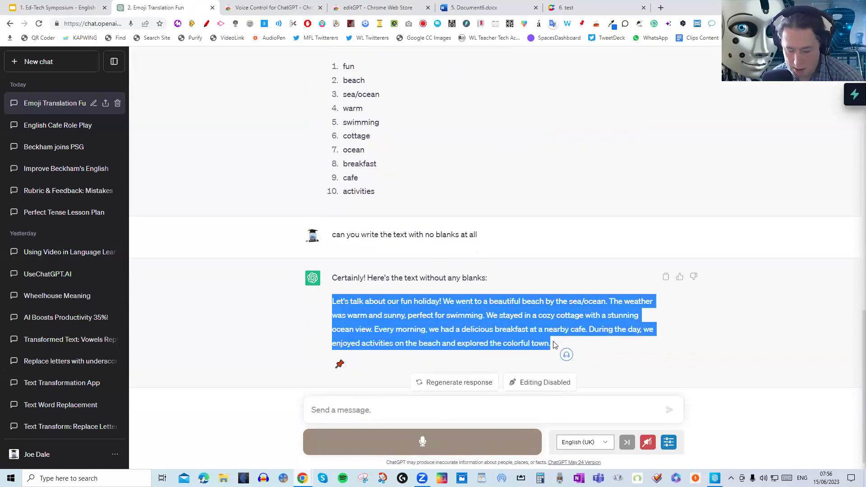
key("ctrl+t")
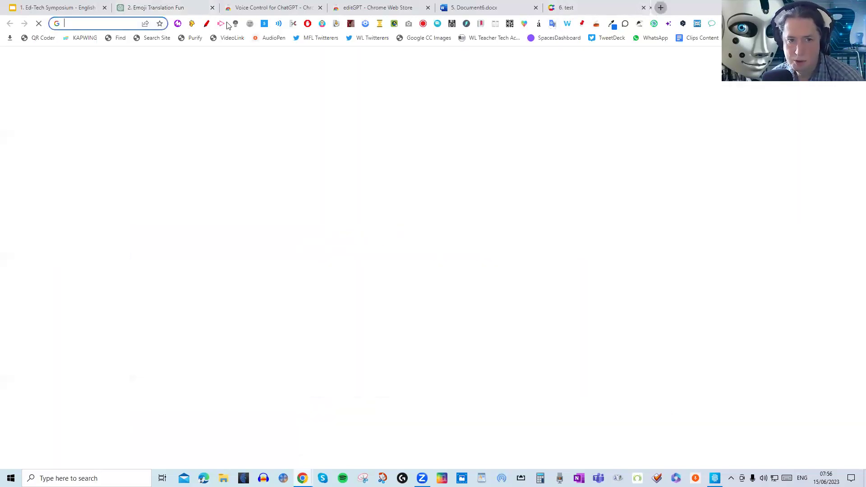
Step: On Wordwall, start a Missing word activity titled 'Example text' and paste the holiday paragraph
left_click(112, 22)
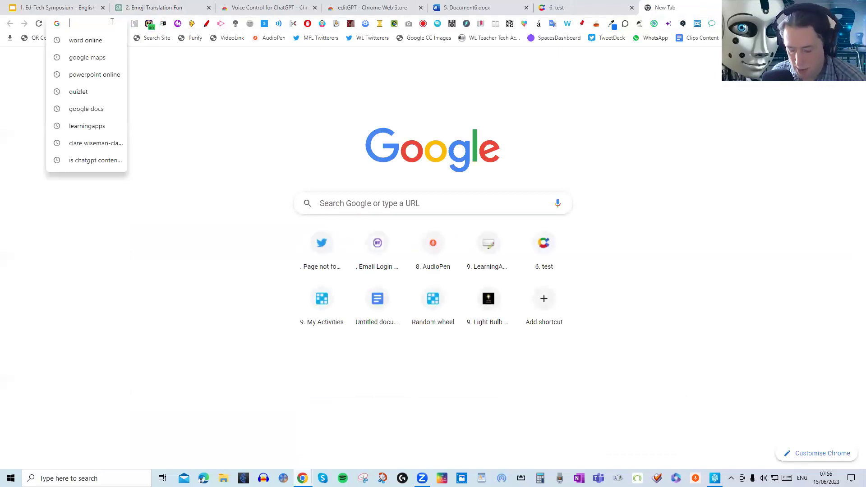
type("wordwall.net")
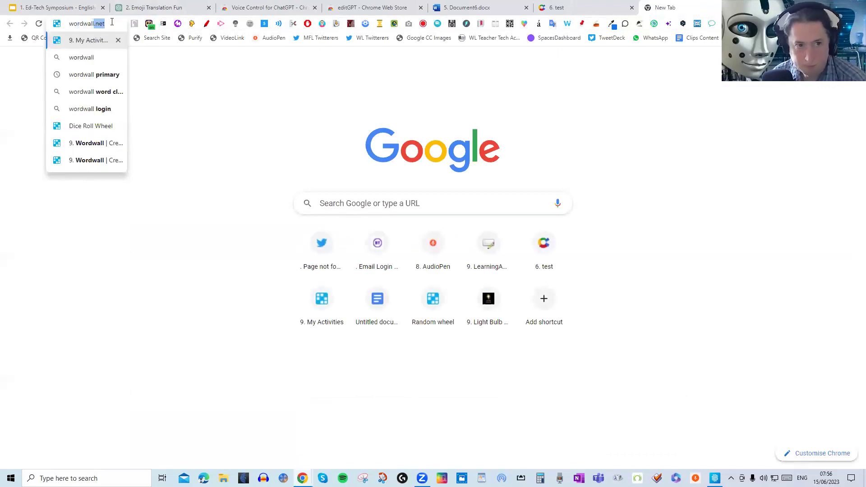
key("Return")
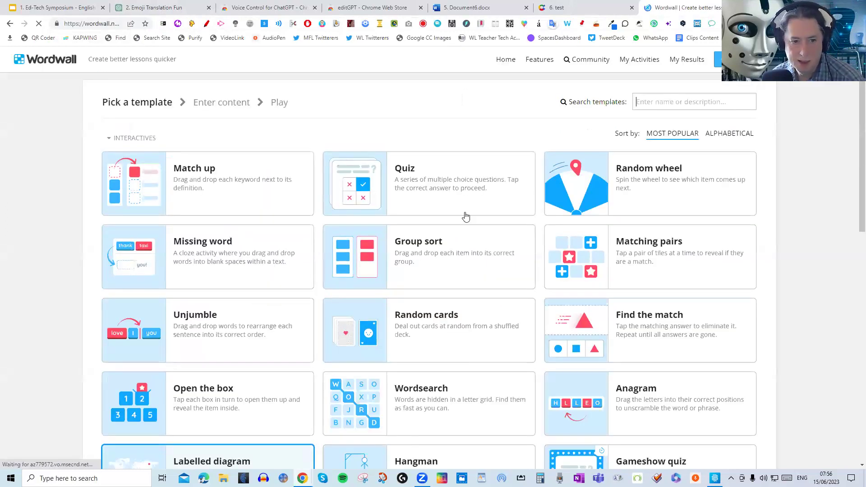
left_click(220, 258)
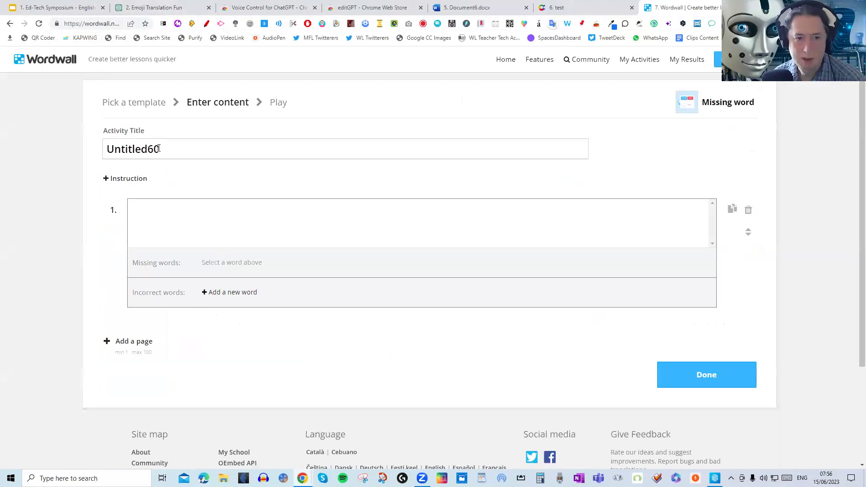
type("Example text")
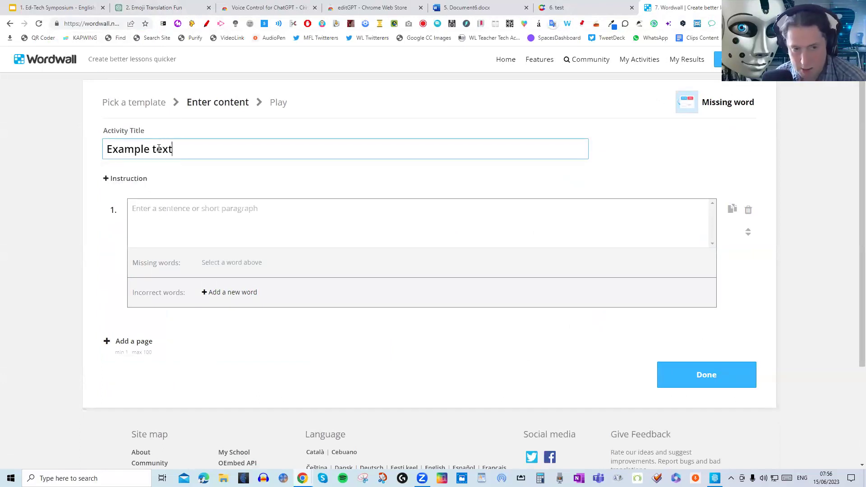
left_click(190, 217)
key("ctrl+v")
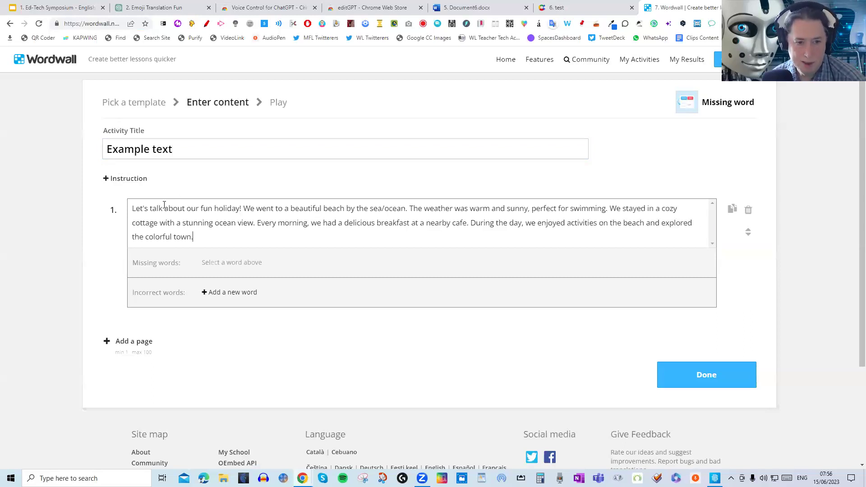
Step: Gap the words talk, went, was, stayed, had, enjoyed and explored, then finish the activity
double_click(156, 208)
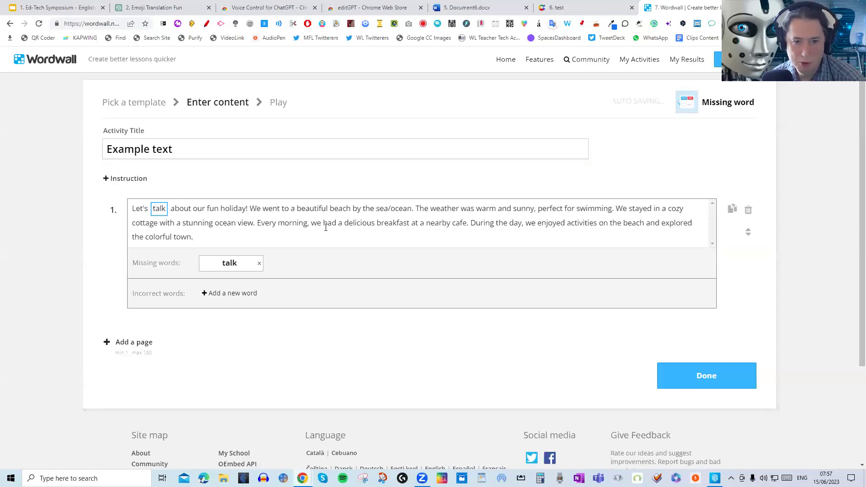
double_click(270, 210)
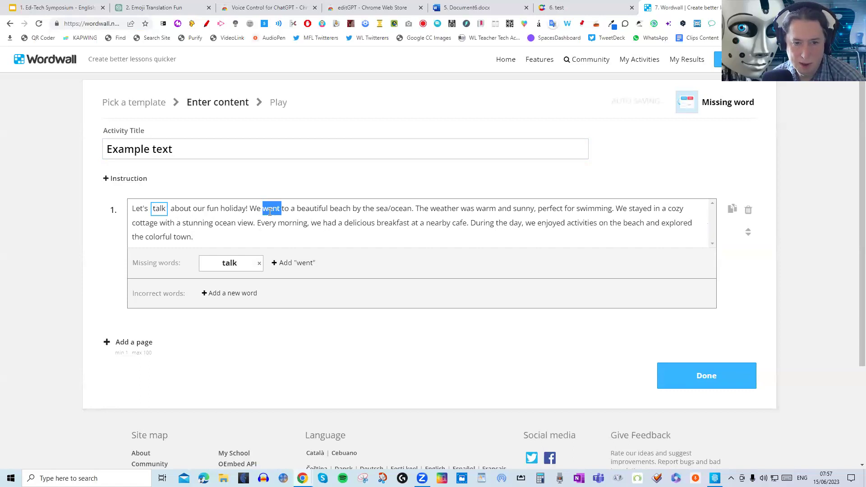
double_click(475, 209)
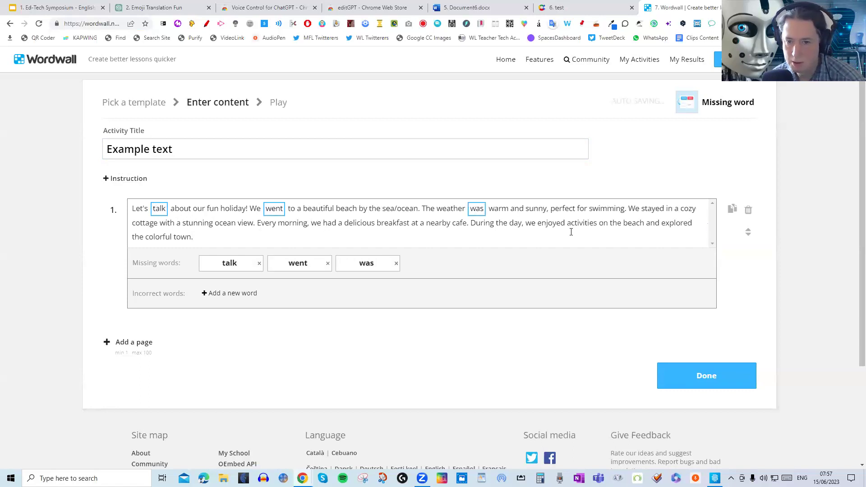
double_click(654, 209)
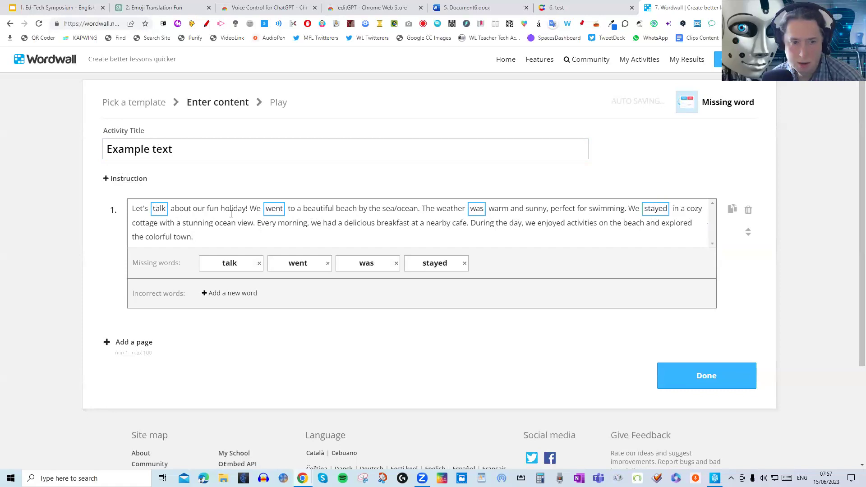
double_click(328, 223)
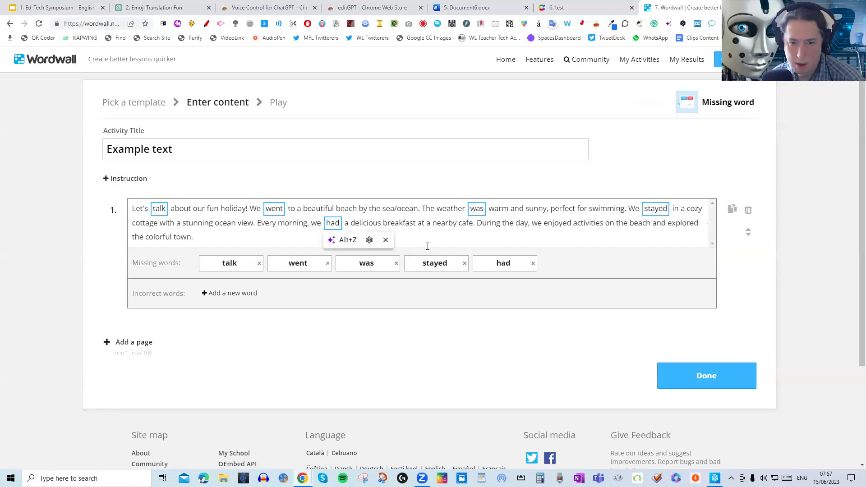
double_click(559, 225)
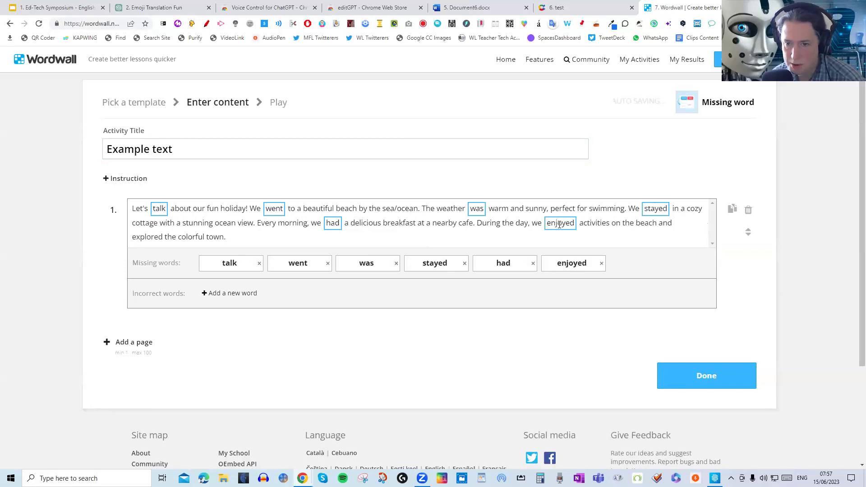
double_click(148, 238)
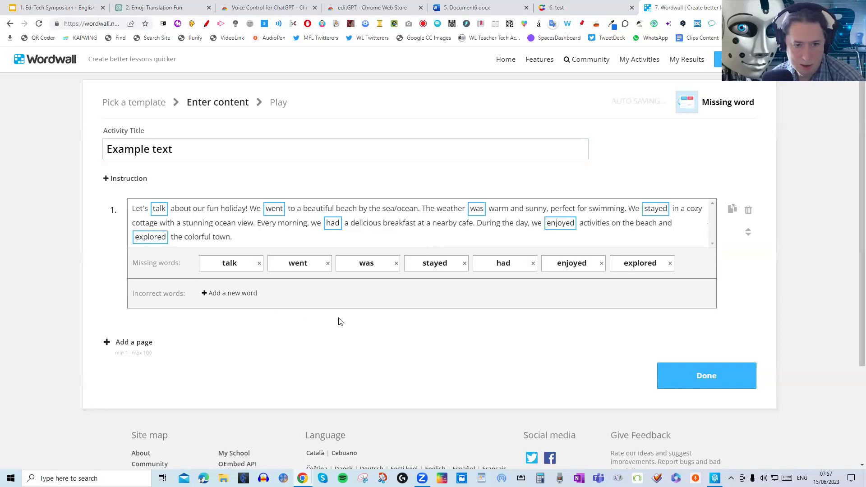
left_click(707, 376)
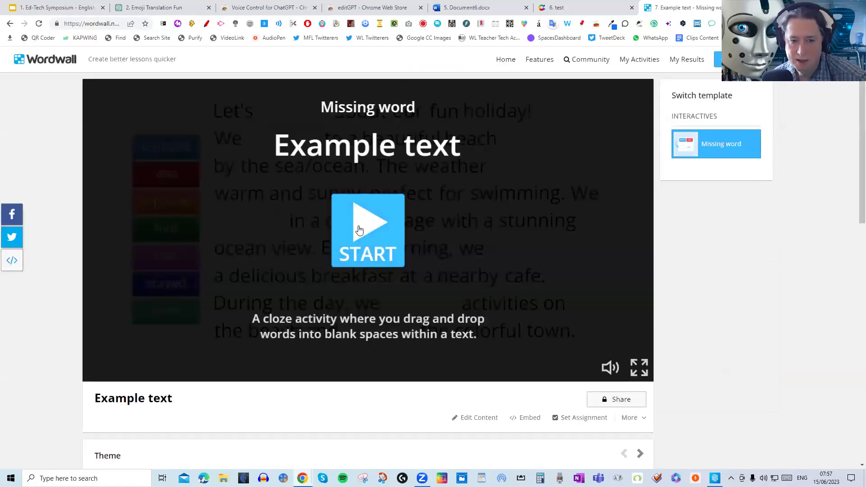
Step: Play the game, placing talk and went in the first two blanks, and submit for 2/7
left_click(357, 233)
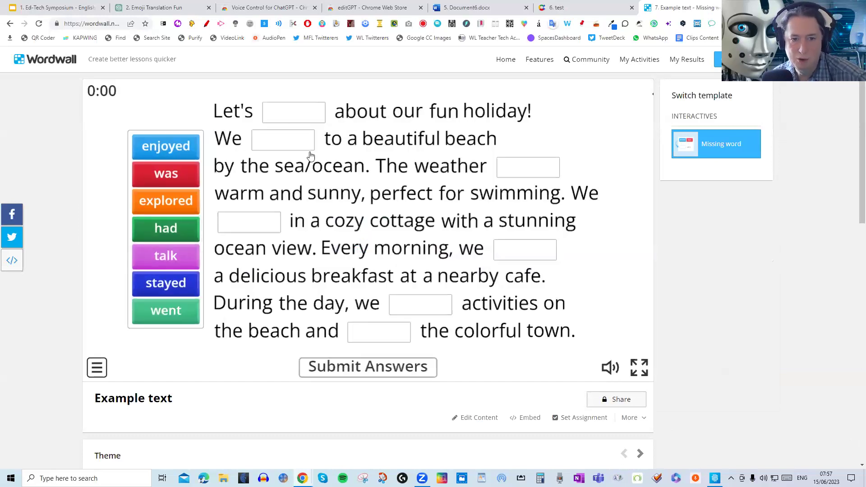
left_click_drag(165, 256, 300, 118)
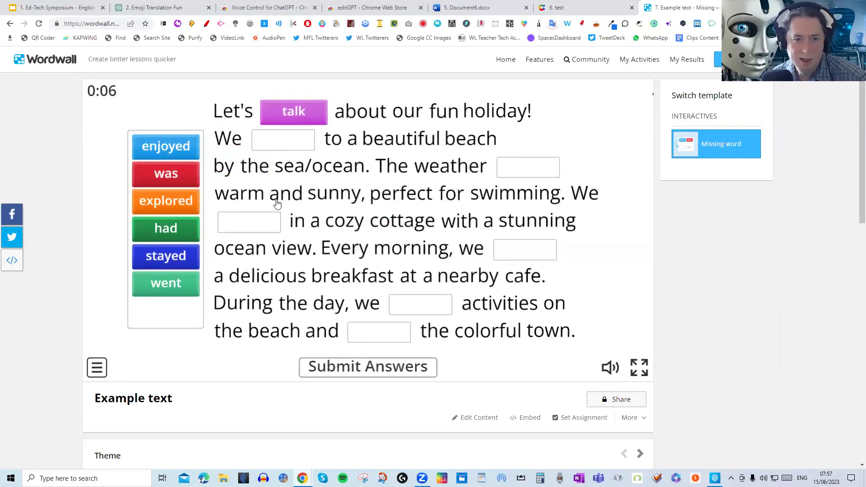
left_click_drag(174, 285, 323, 138)
left_click(392, 365)
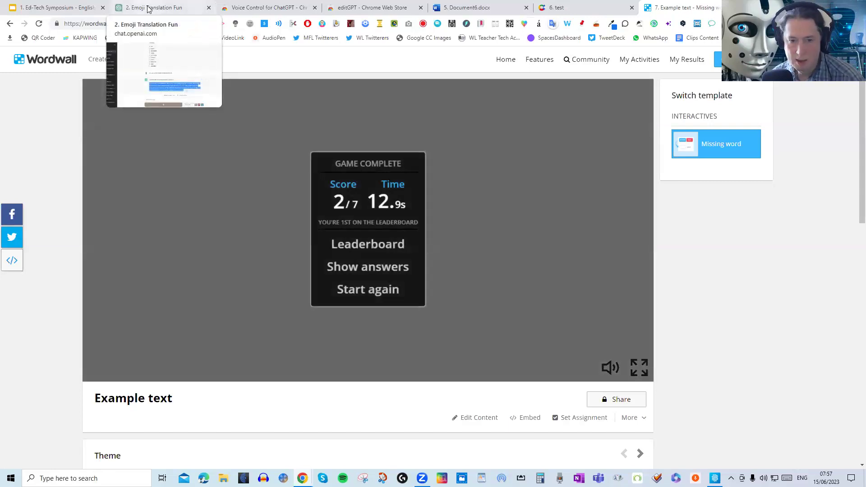
Step: In a new ChatGPT chat, send the canned Presentation outline prompt about language teachers using ChatGPT
left_click(148, 9)
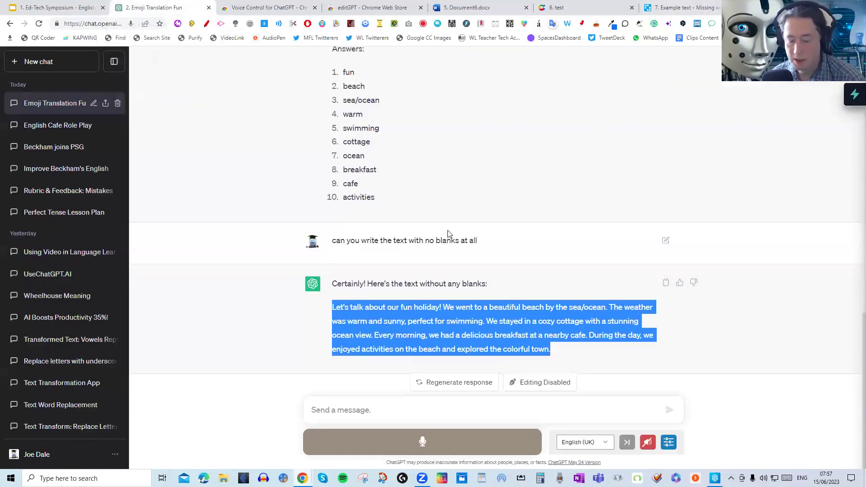
mouse_move(437, 323)
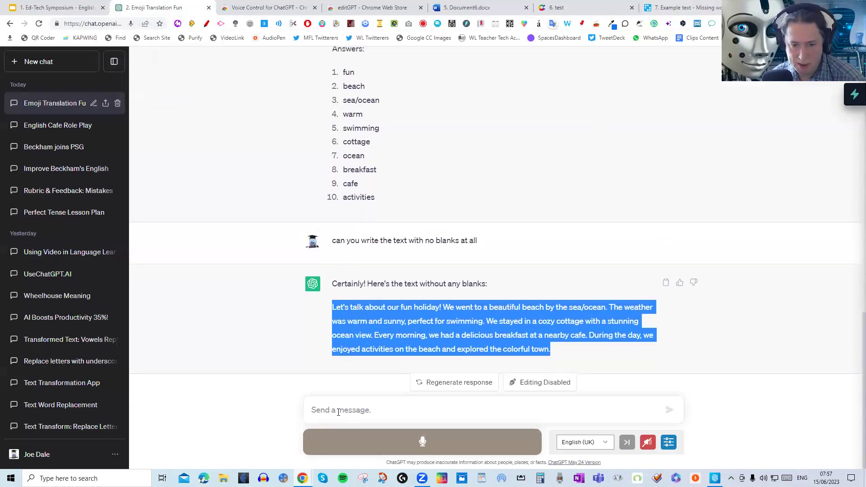
left_click(51, 67)
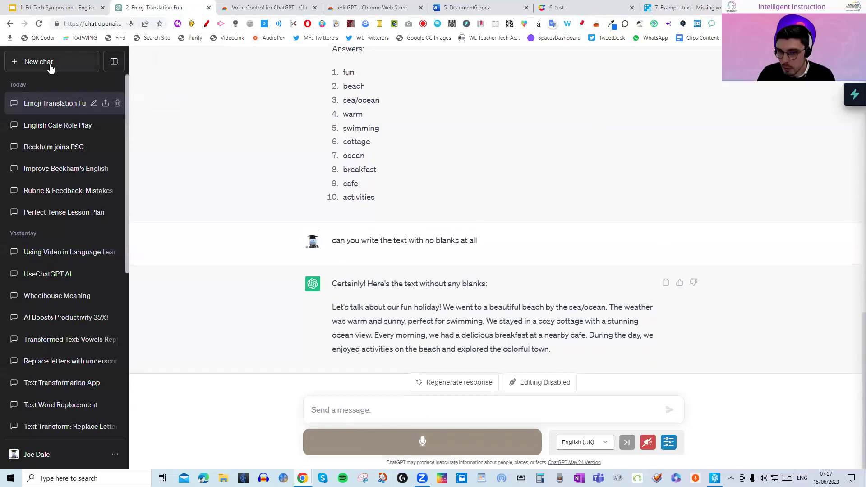
right_click(328, 414)
mouse_move(389, 349)
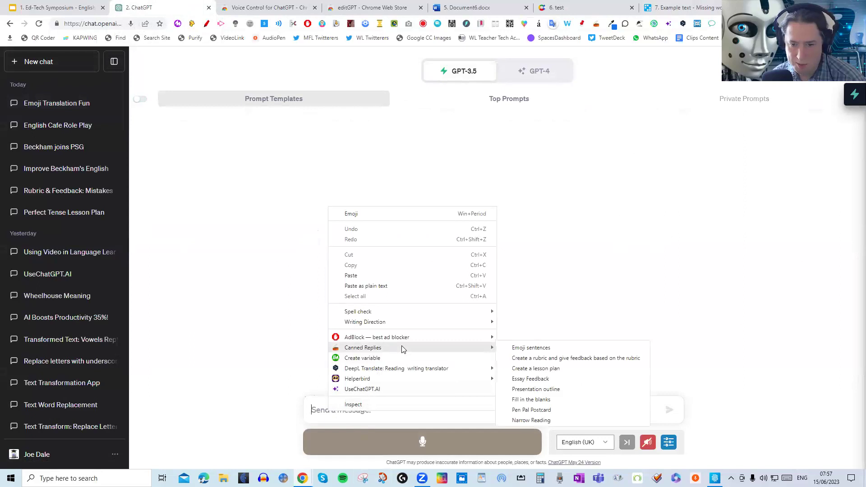
left_click(551, 390)
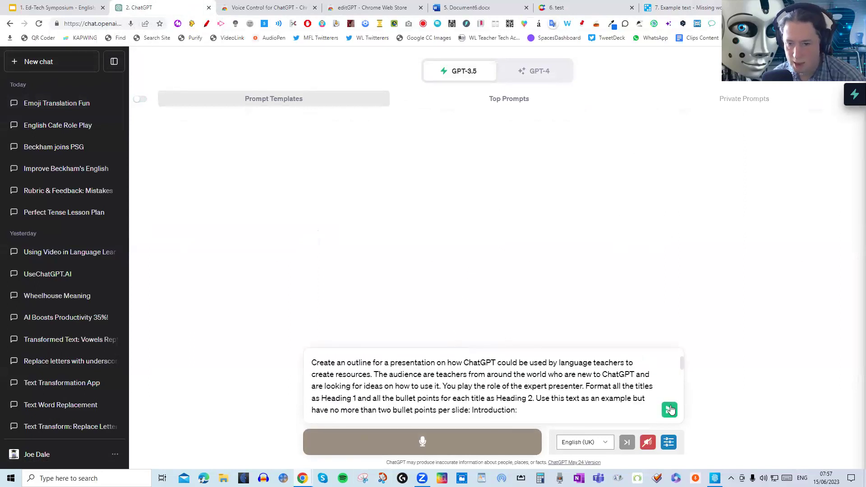
left_click(669, 409)
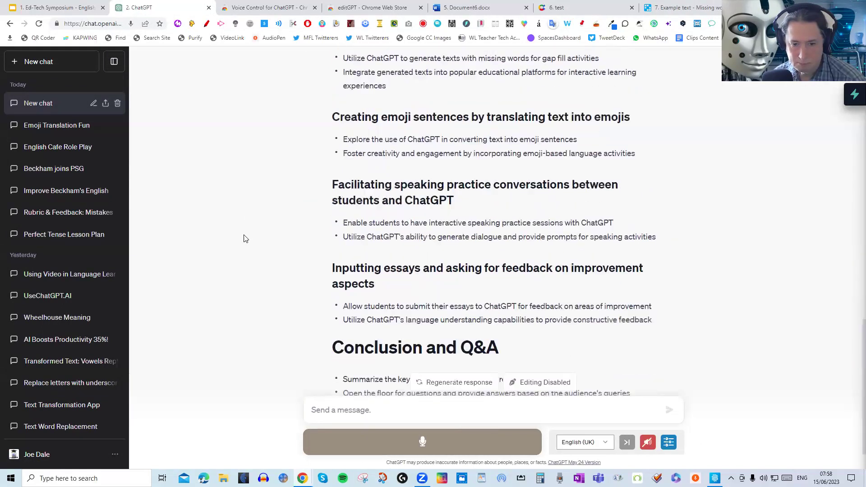
Step: Select the generated outline from Introduction to Q&A and go to the blank Document6 document
left_click_drag(657, 348, 331, 254)
scroll(485, 264, "up", 5)
scroll(488, 272, "up", 10)
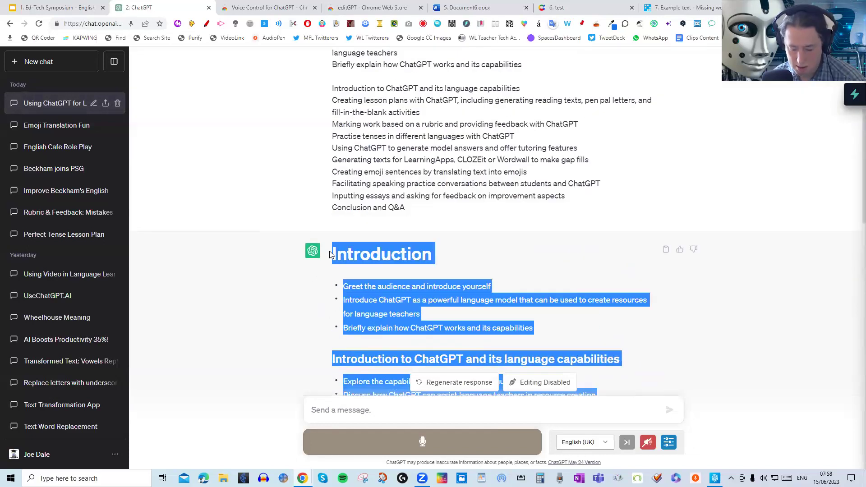
left_click(461, 9)
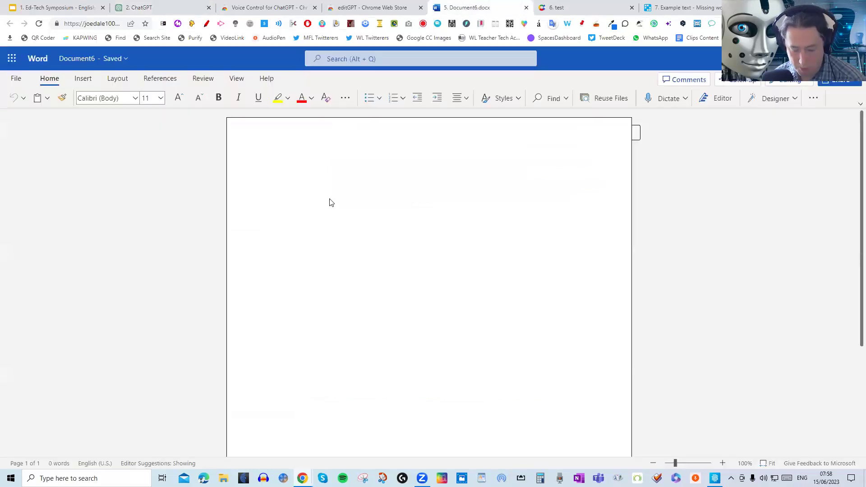
Step: Delete the outline from the Practise tenses section onward, leaving Introduction through Marking work
scroll(331, 212, "down", 2)
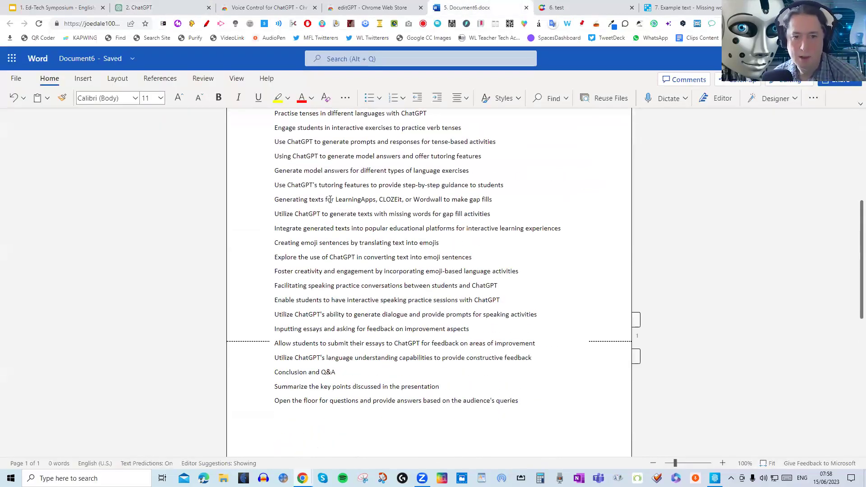
scroll(339, 239, "up", 2)
scroll(339, 239, "up", 2)
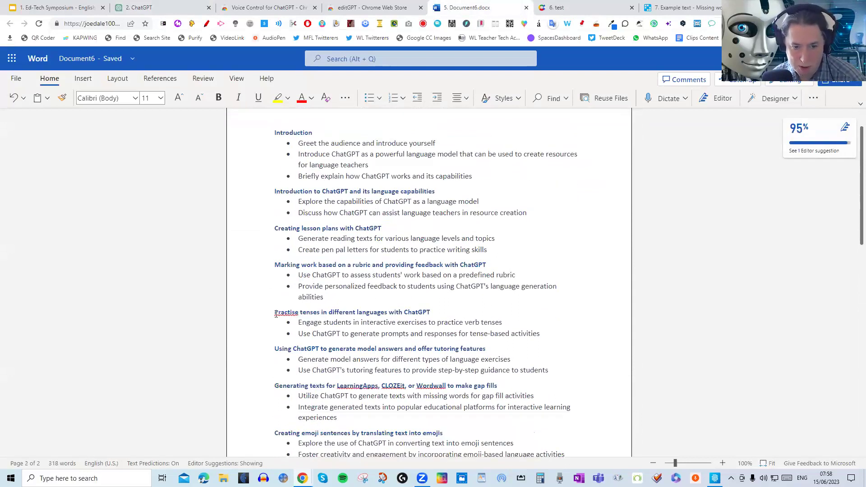
left_click_drag(275, 314, 598, 466)
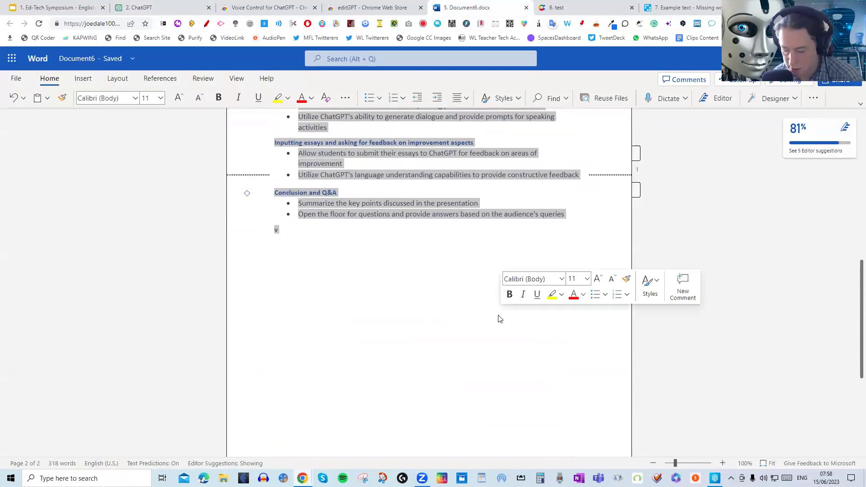
key("Delete")
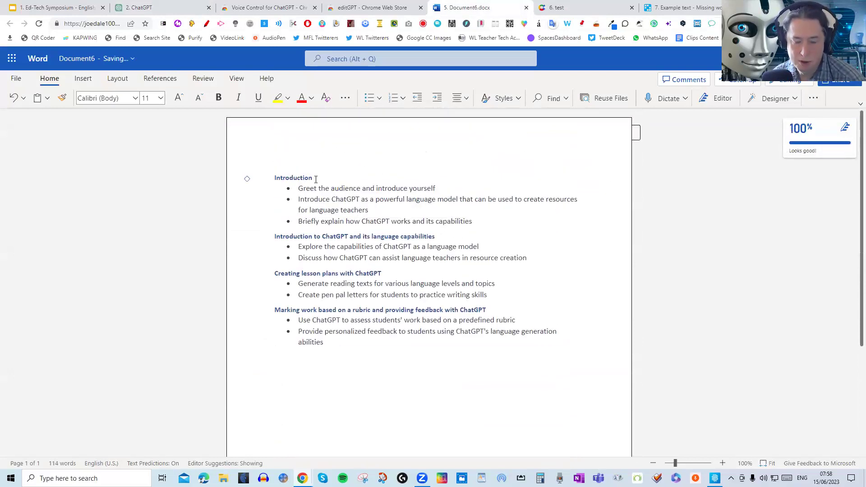
left_click_drag(316, 177, 275, 181)
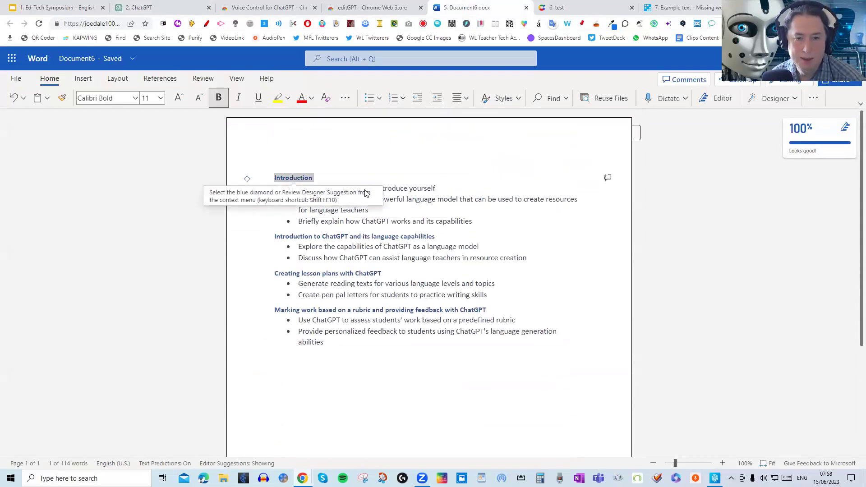
Step: Make Introduction and the capabilities, lesson plans and Marking work titles Heading 1
left_click(505, 100)
left_click(364, 138)
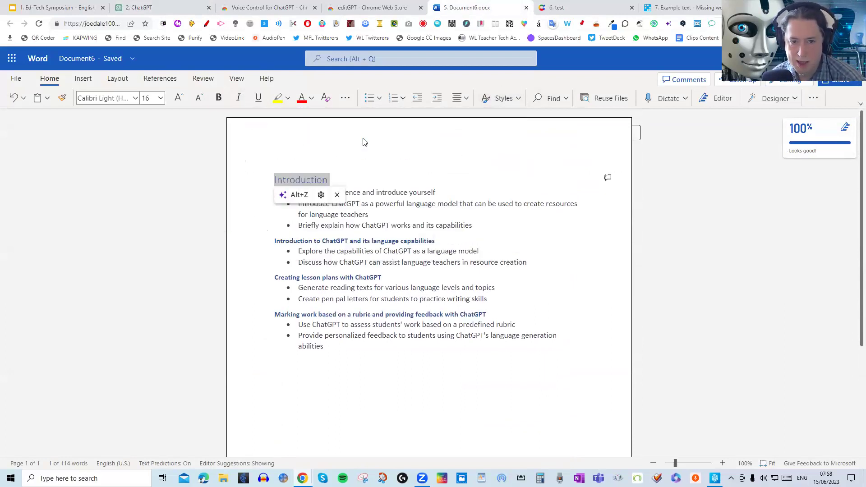
left_click(62, 100)
mouse_move(436, 242)
left_mouse_down()
mouse_move(278, 235)
mouse_move(258, 242)
left_mouse_up()
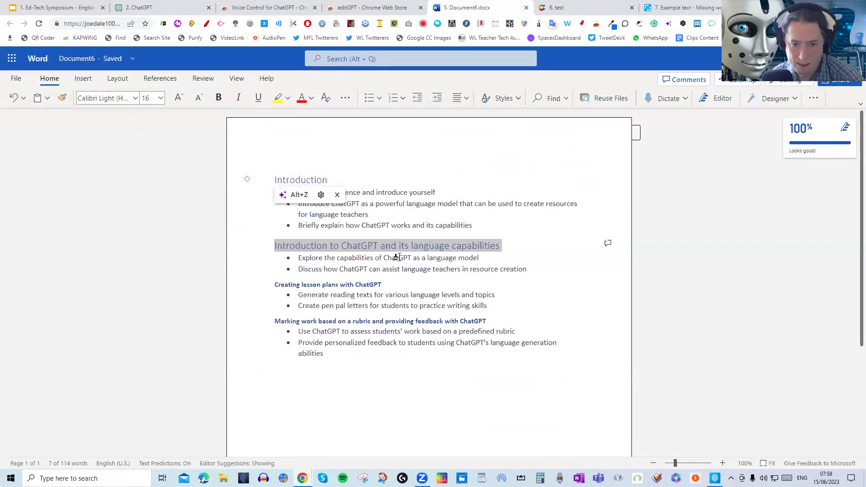
left_click_drag(382, 284, 274, 286)
left_click(62, 98)
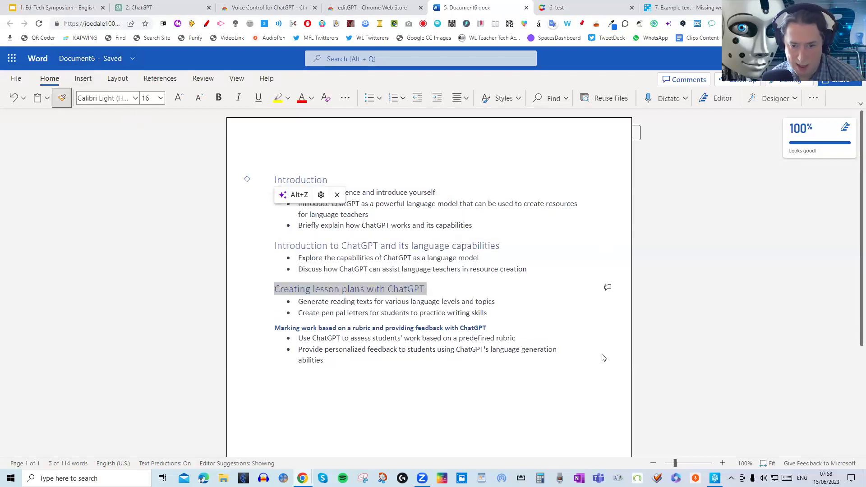
left_click_drag(485, 330, 256, 330)
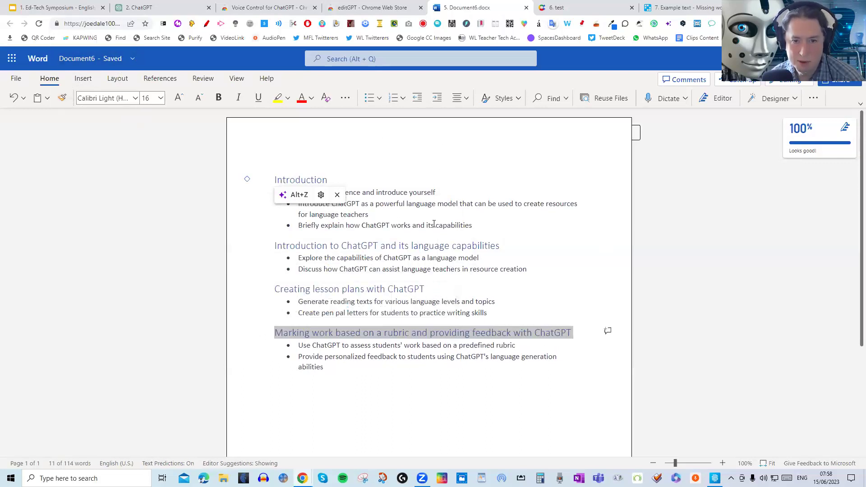
Step: Restyle the Introduction, capabilities, lesson plans and rubric bullets as unbulleted Heading 2 lines
left_click_drag(473, 226, 328, 194)
key("alt+z")
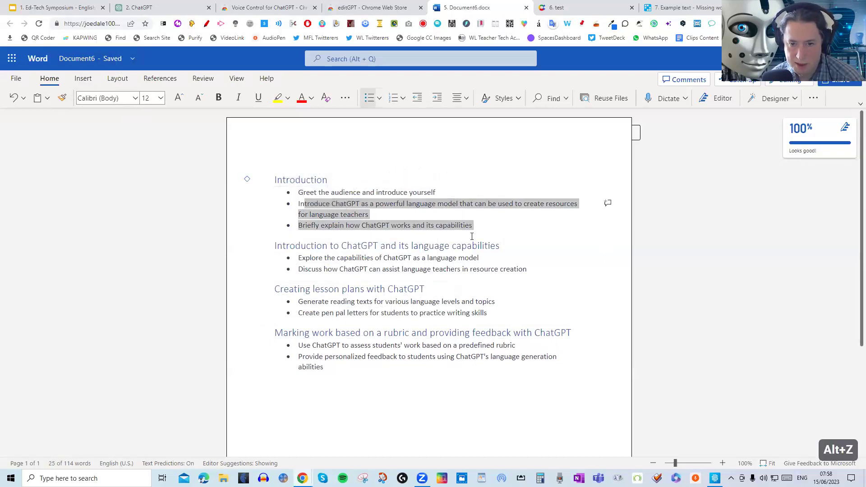
left_click(477, 228)
left_click_drag(458, 228, 297, 193)
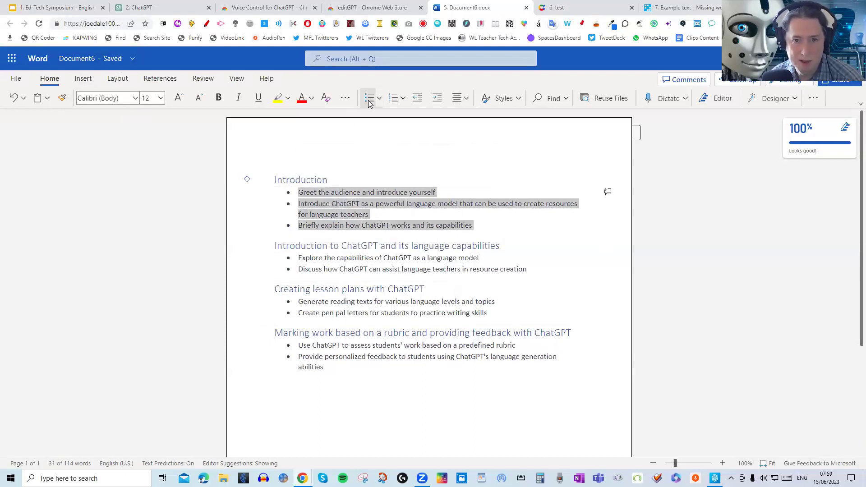
left_click(504, 98)
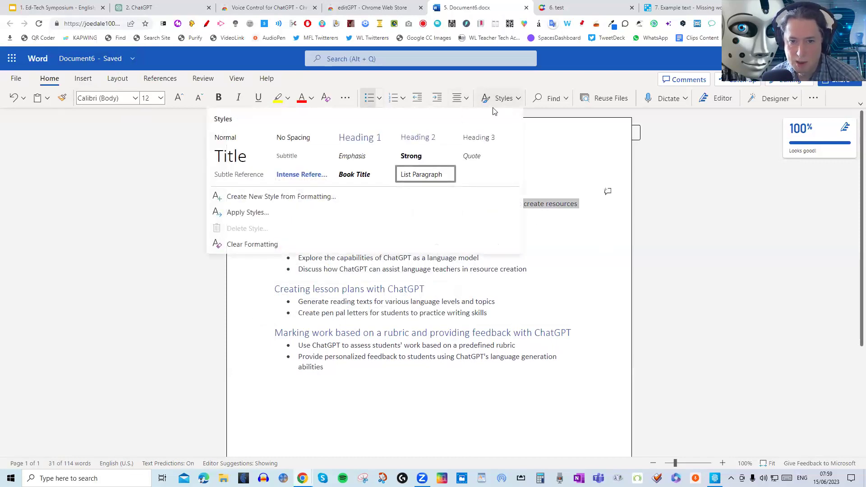
left_click(421, 140)
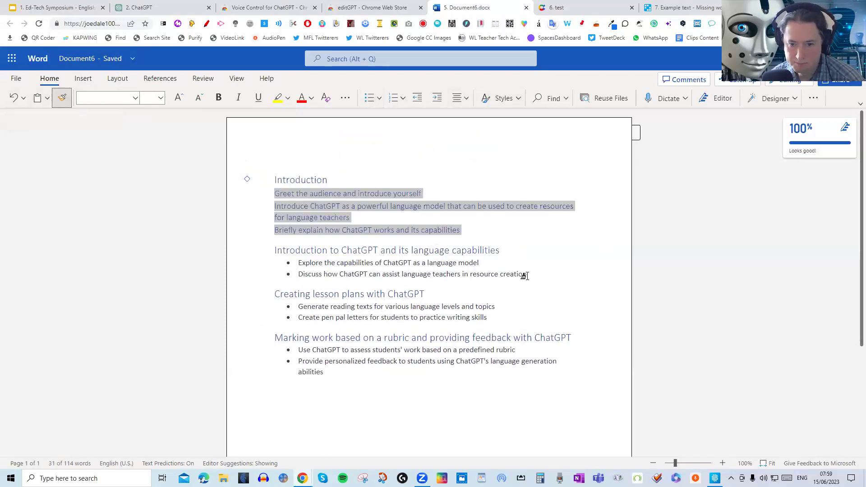
left_click_drag(500, 276, 301, 271)
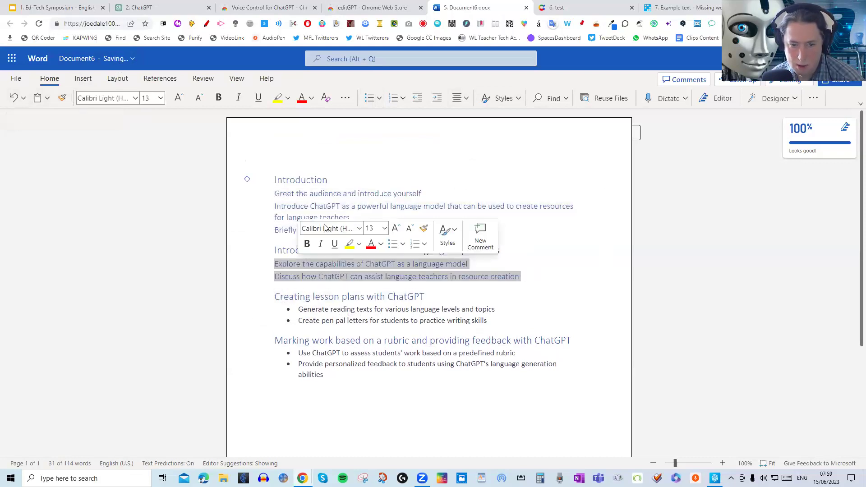
left_click(62, 98)
left_click_drag(490, 320, 301, 315)
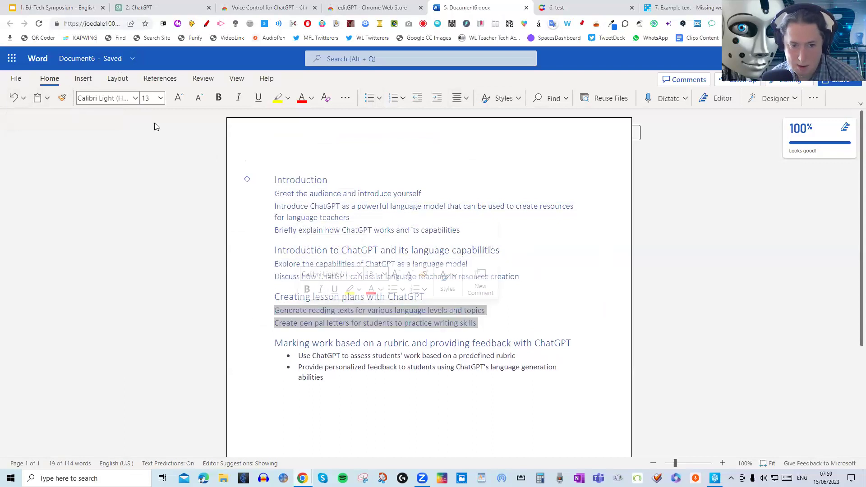
left_click(63, 99)
mouse_move(316, 368)
left_mouse_down()
mouse_move(609, 354)
mouse_move(333, 373)
left_mouse_up()
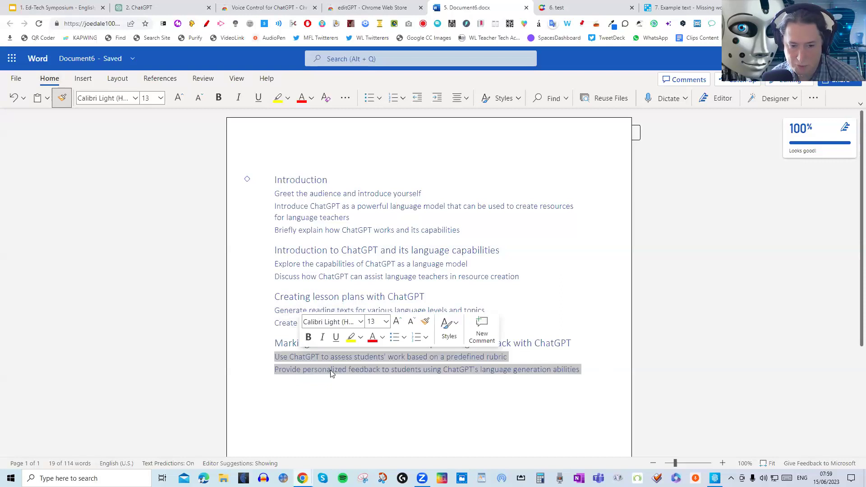
Step: Export Document6 to PowerPoint with the purple paint-splash theme and open the five-slide presentation
left_click(17, 78)
left_click(52, 191)
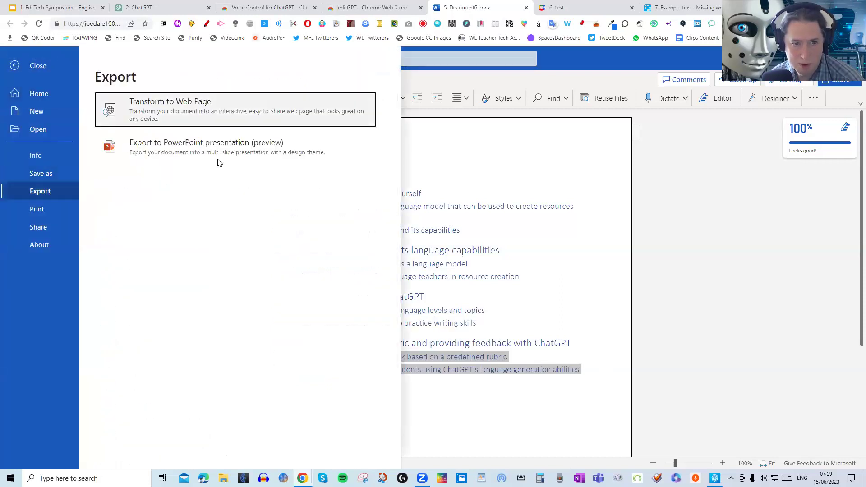
left_click(225, 154)
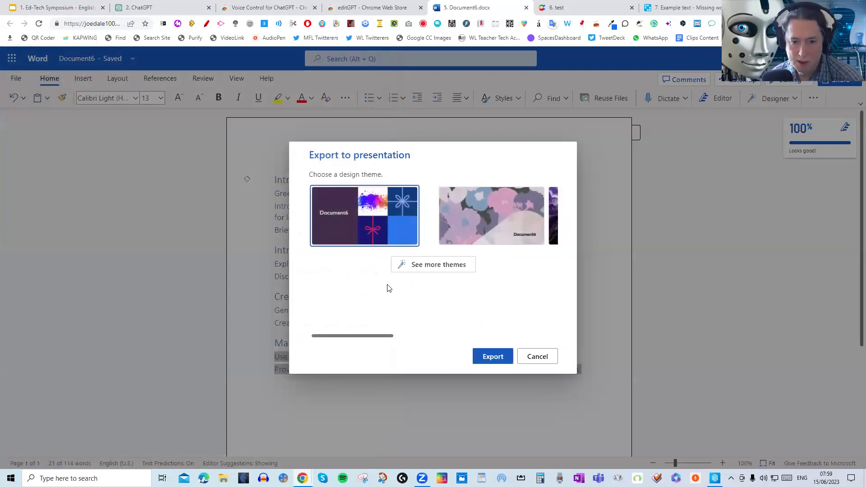
left_click(414, 266)
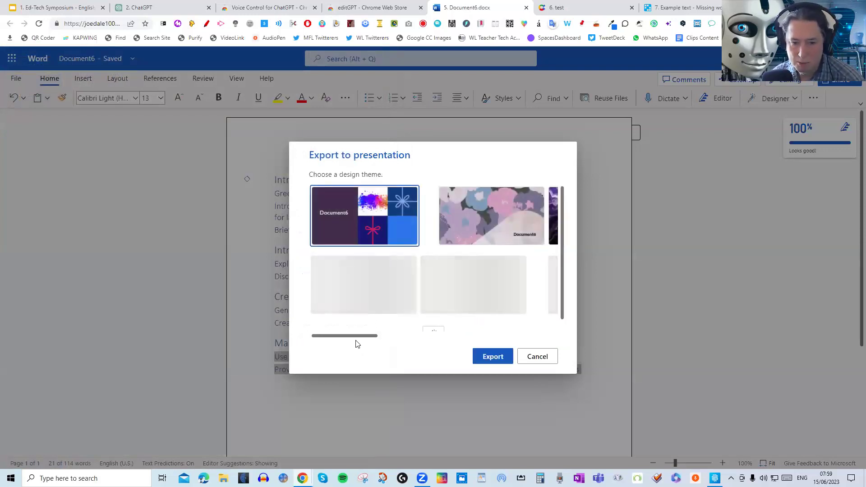
left_click_drag(355, 343, 315, 333)
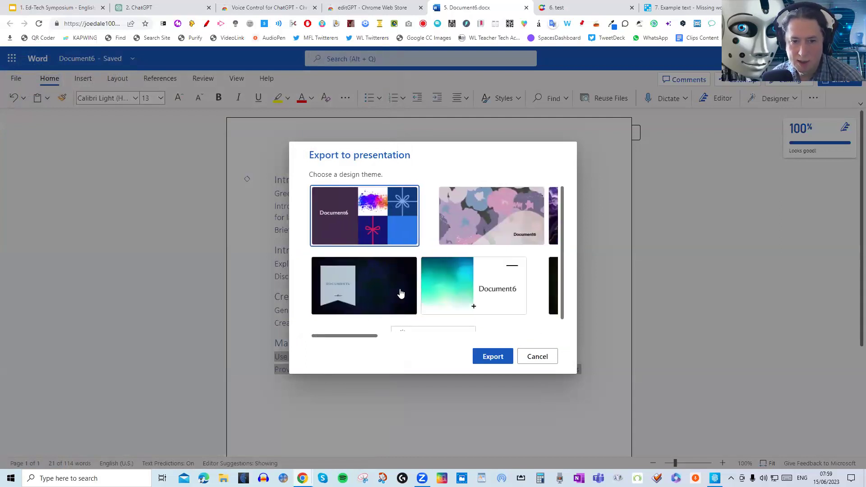
left_click(494, 357)
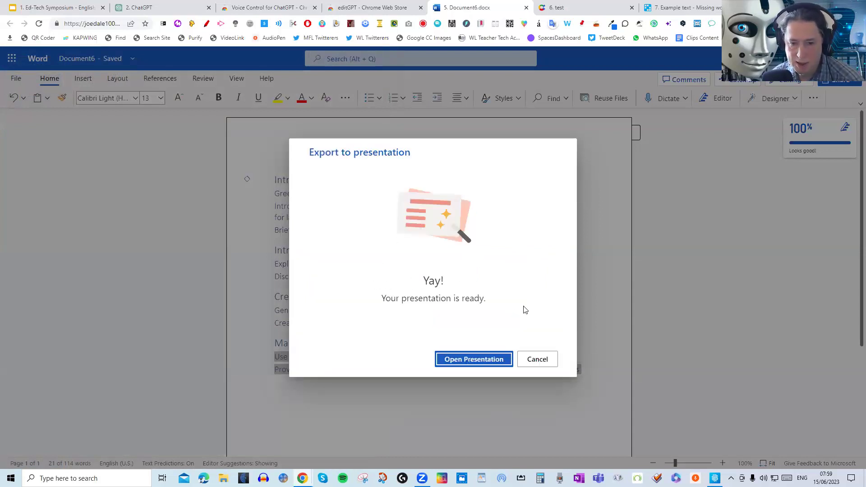
left_click(461, 360)
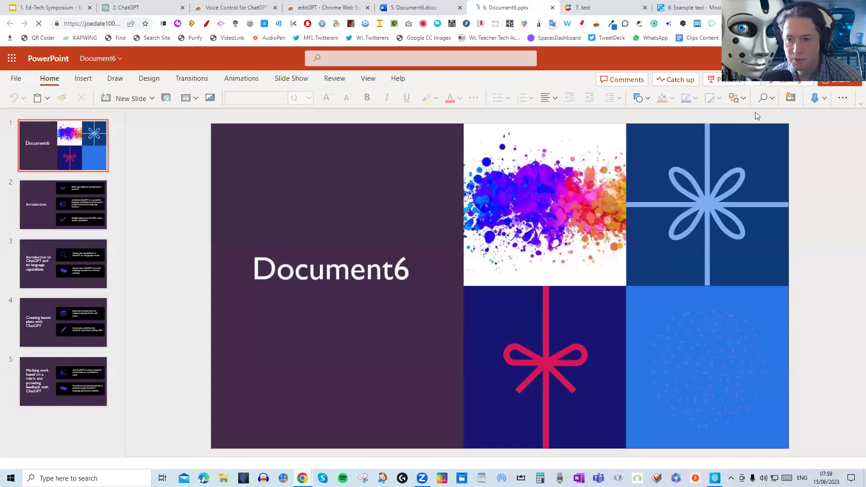
Step: Step through the Introduction and Creating lesson plans slides to slide 5 on rubric marking
left_click(46, 209)
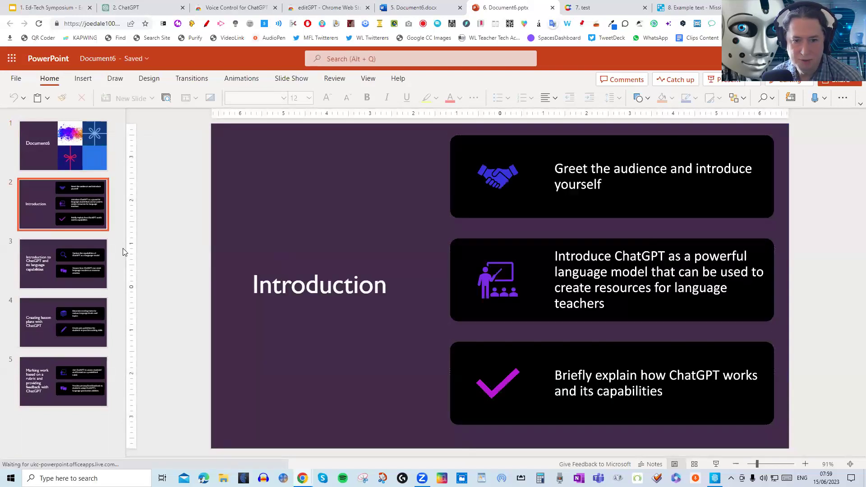
left_click(49, 325)
key("Down")
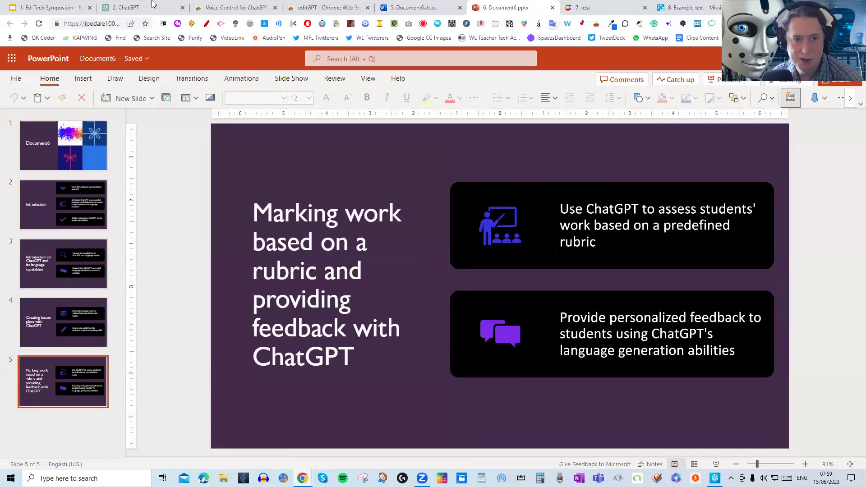
Step: Return to the Ed-Tech Symposium deck and play it as a full-screen slideshow
left_click(50, 10)
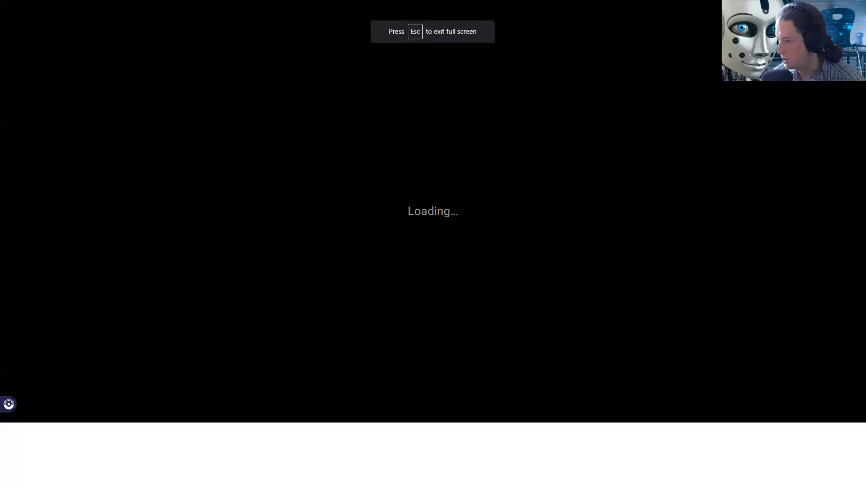
left_click(715, 61)
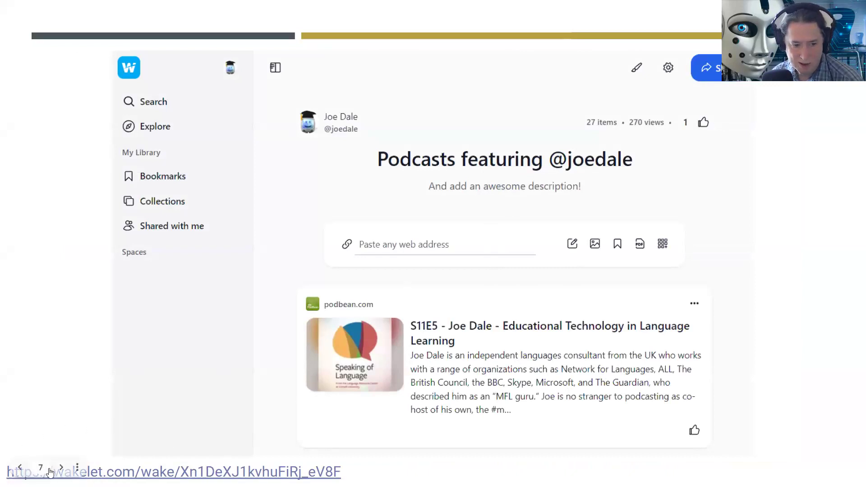
Step: Advance two slides to slide 9, the Language Teaching with AI Facebook group
left_click(61, 467)
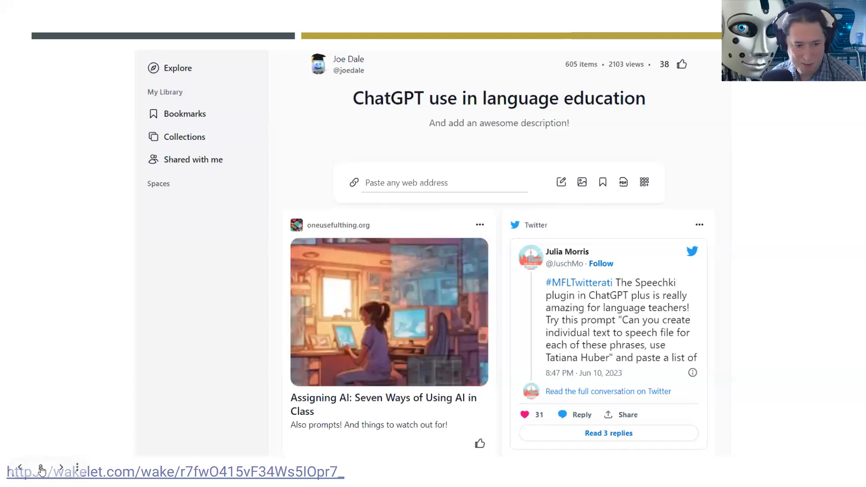
left_click(60, 468)
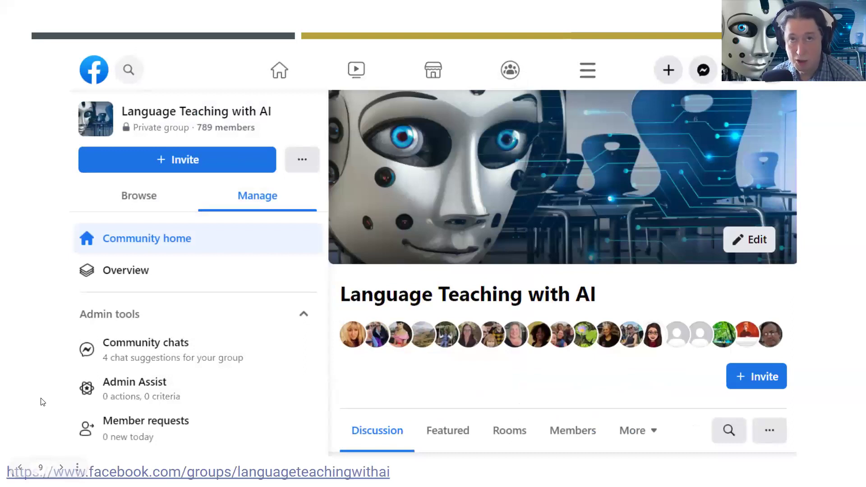
Step: Advance to slide 10, the Resource Creation with ChatGPT course offer with QR code
left_click(62, 468)
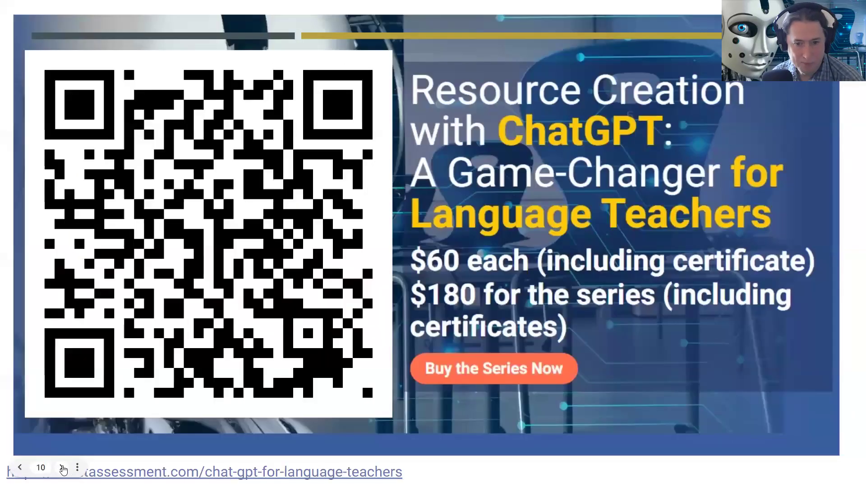